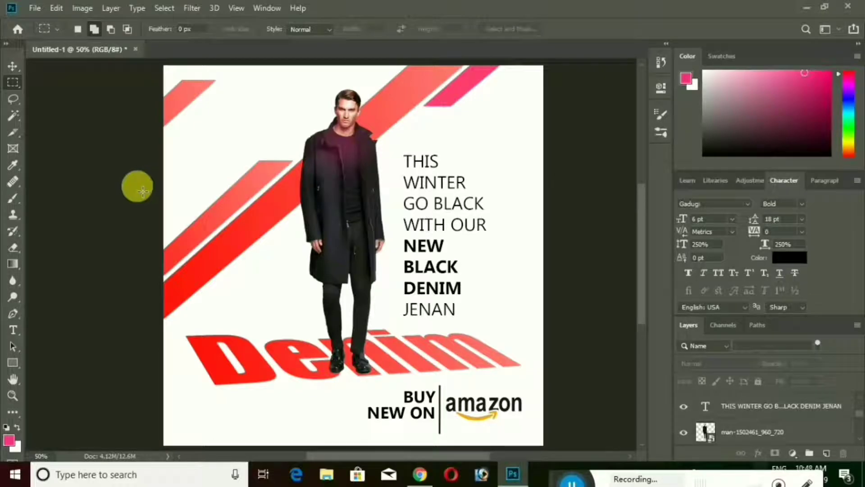
Float the finished Denim poster document in its own window and minimize it to clear the workspace
{"action": "left_click_drag", "start_coordinate": [102, 48], "coordinate": [118, 78]}
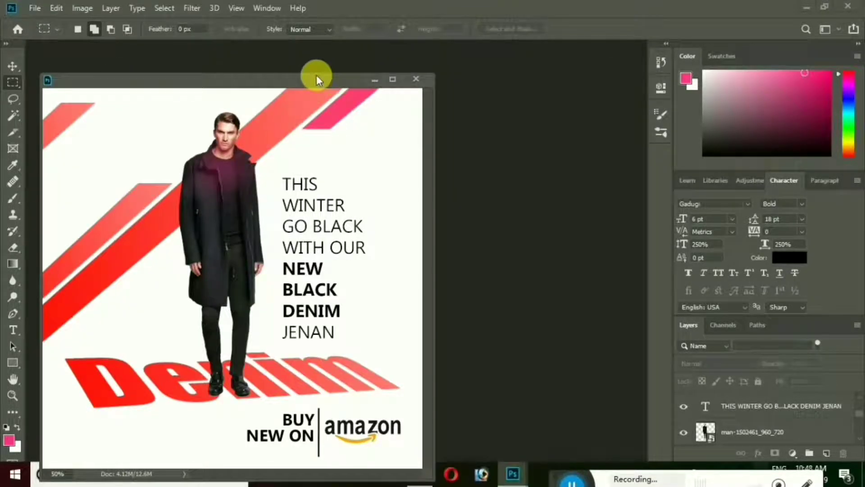
{"action": "left_click_drag", "start_coordinate": [314, 77], "coordinate": [428, 68]}
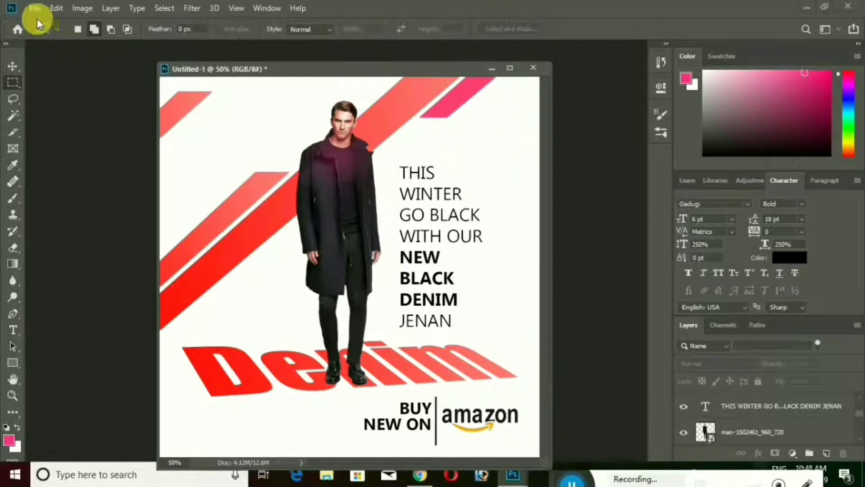
{"action": "left_click", "coordinate": [487, 68]}
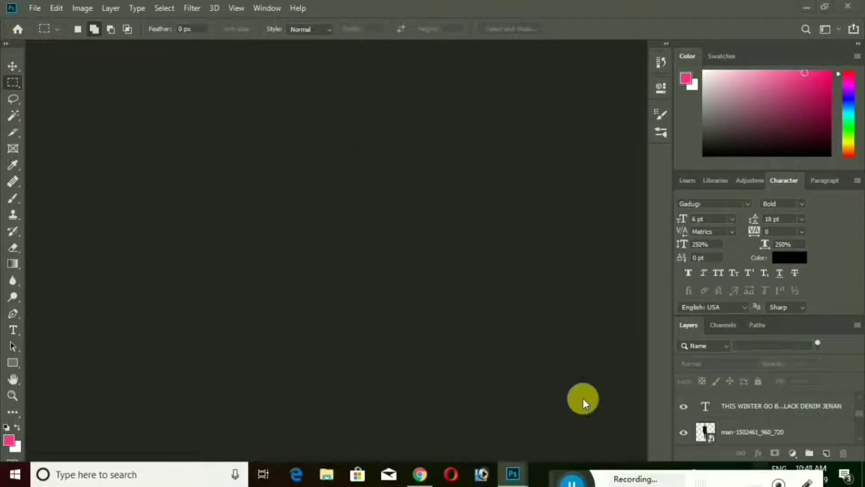
Create a 1200 x 1200 pixel RGB document at 300 pixels/inch with a white background and dock it as a tab
{"action": "left_click", "coordinate": [32, 9]}
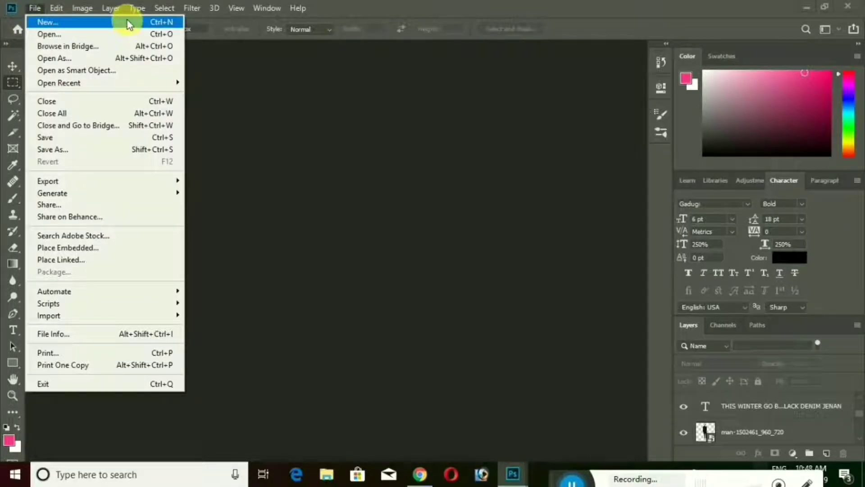
{"action": "left_click", "coordinate": [104, 22]}
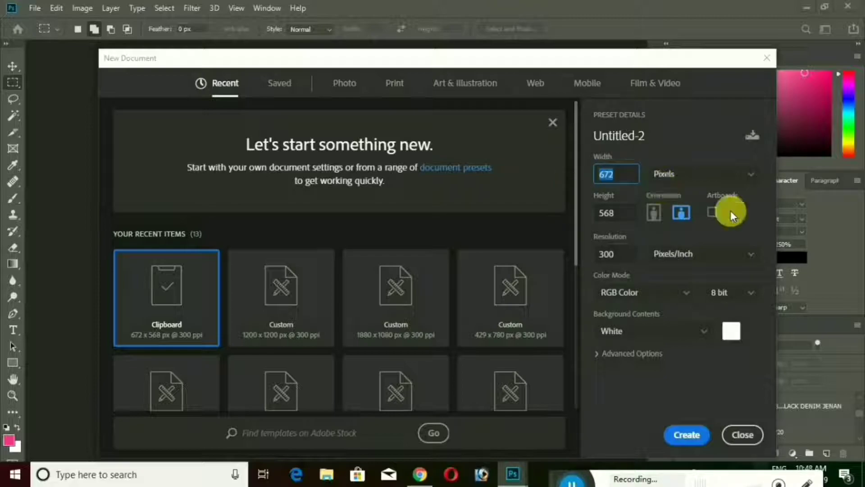
{"action": "type", "text": "1200"}
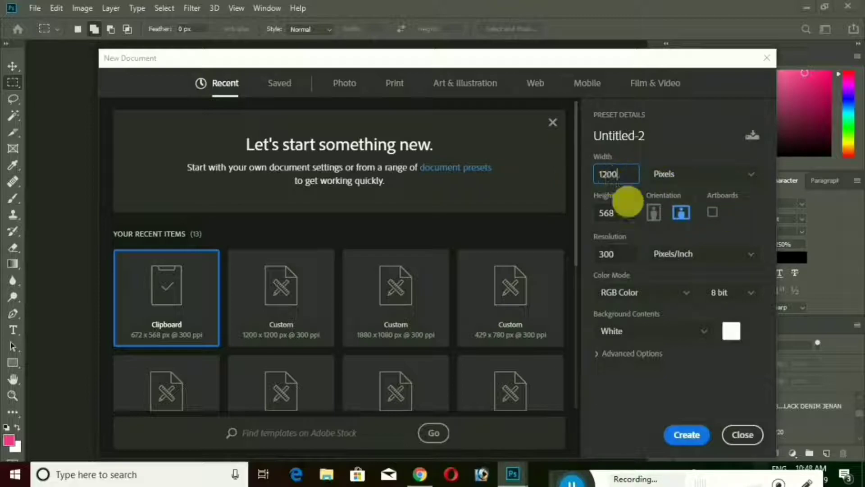
{"action": "left_click", "coordinate": [603, 217]}
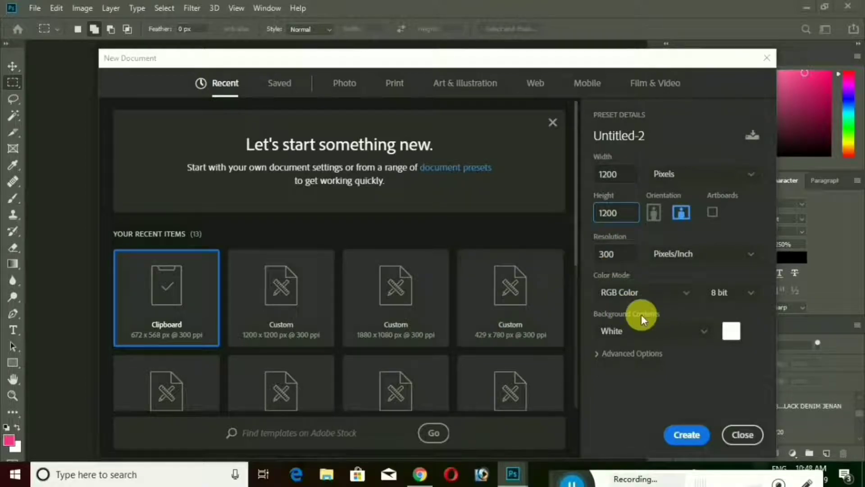
{"action": "left_click", "coordinate": [690, 435]}
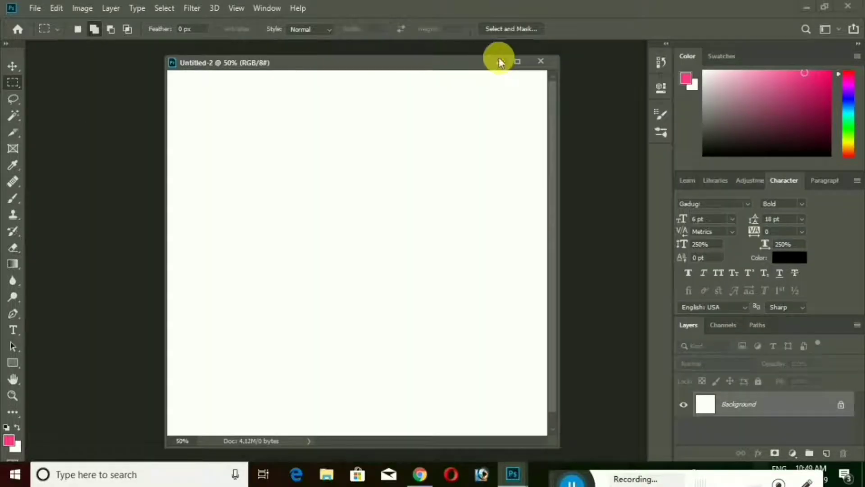
{"action": "left_click_drag", "start_coordinate": [401, 68], "coordinate": [399, 49]}
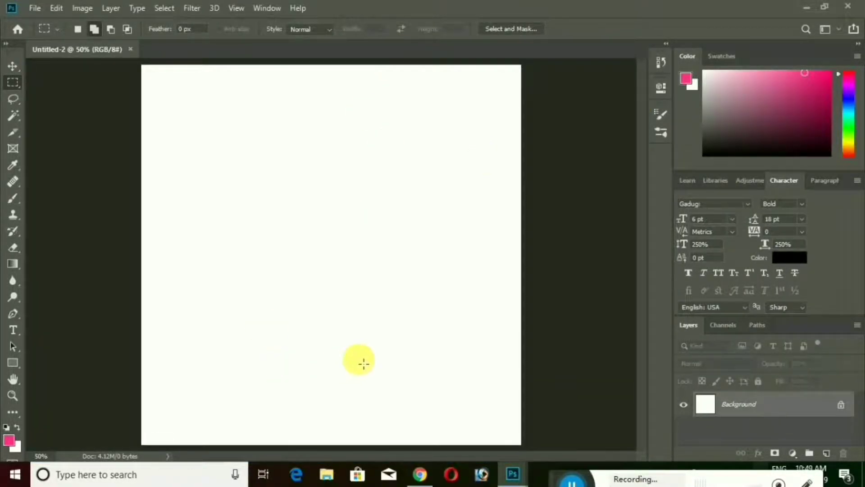
Convert the locked Background into a regular editable layer with the default settings
{"action": "left_click", "coordinate": [319, 290], "text": "alt"}
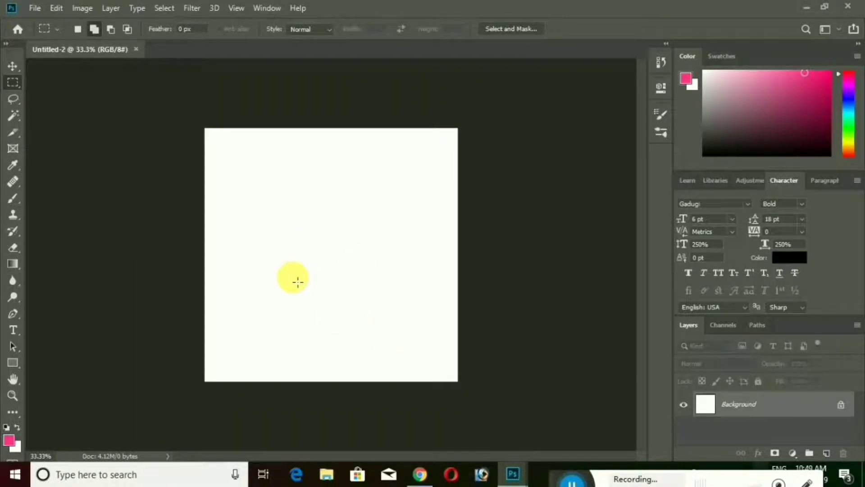
{"action": "left_click", "coordinate": [296, 282]}
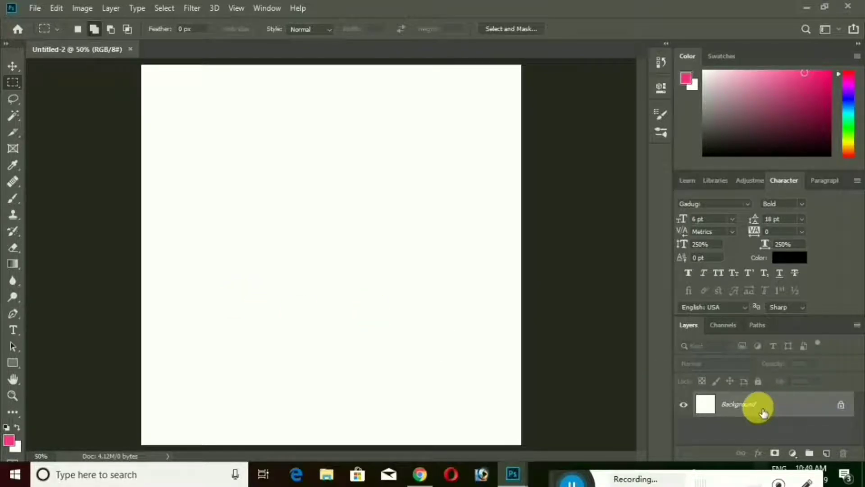
{"action": "double_click", "coordinate": [762, 411]}
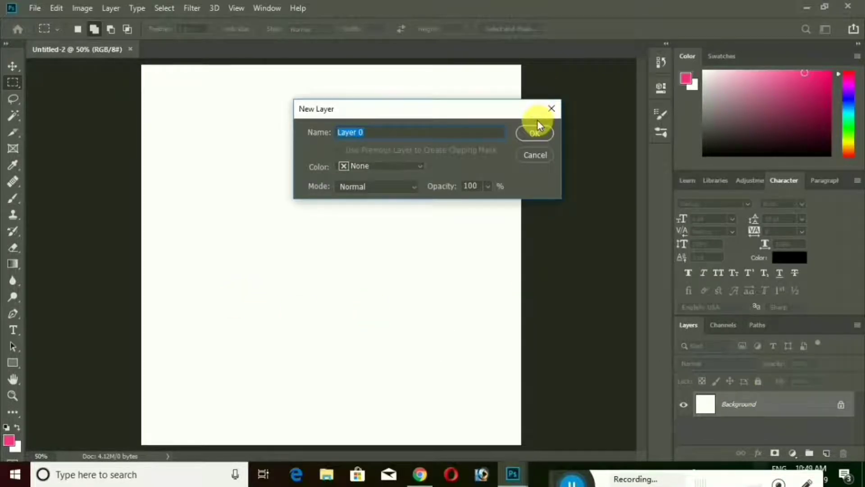
{"action": "left_click", "coordinate": [534, 134]}
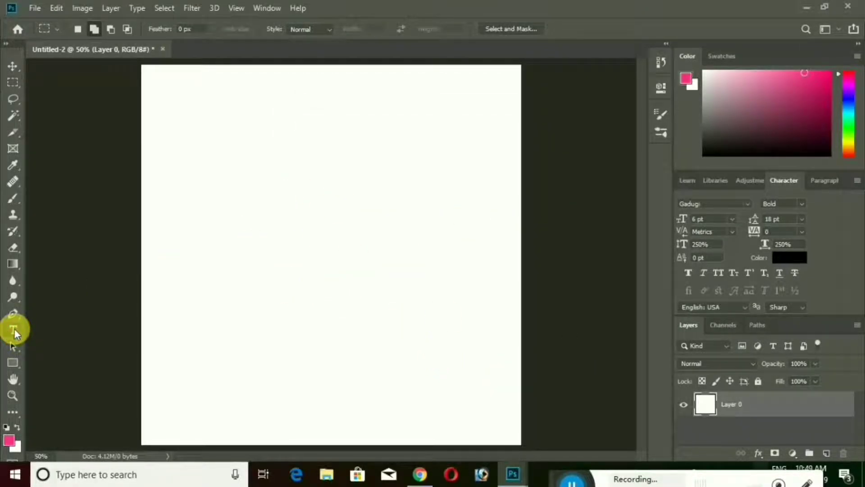
Add the text "Denim" in black as a new text layer in the upper half of the canvas
{"action": "left_click", "coordinate": [355, 212]}
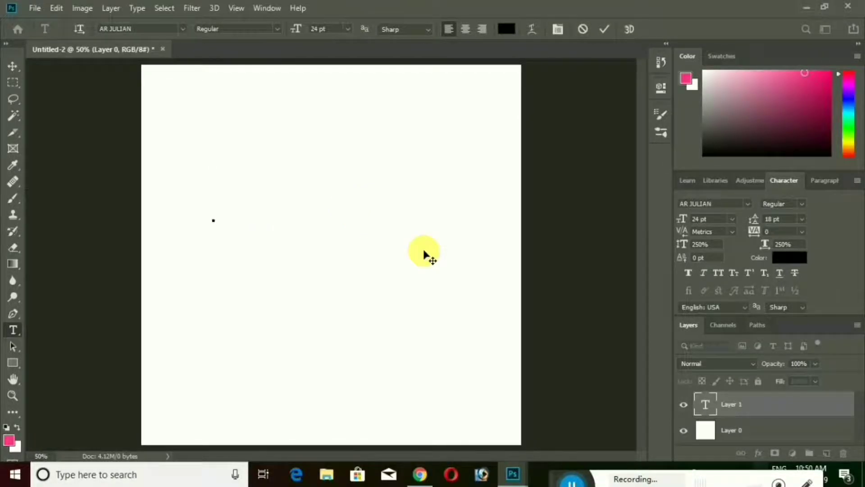
{"action": "type", "text": "D"}
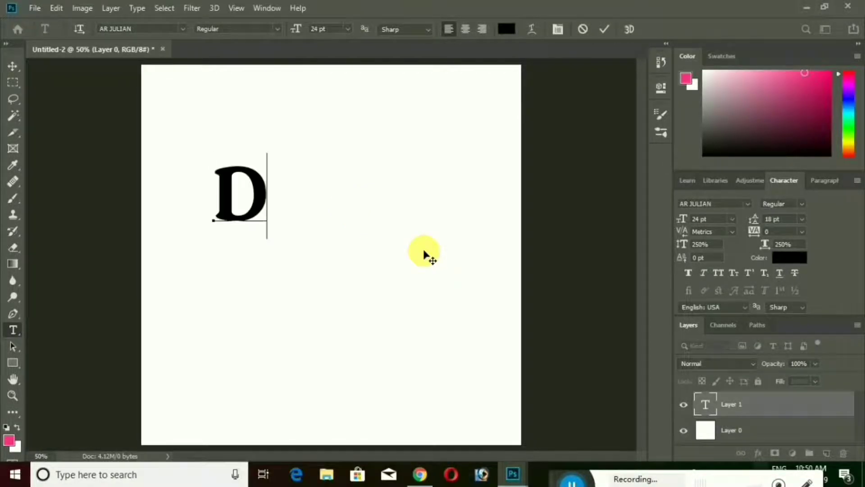
{"action": "type", "text": "enim"}
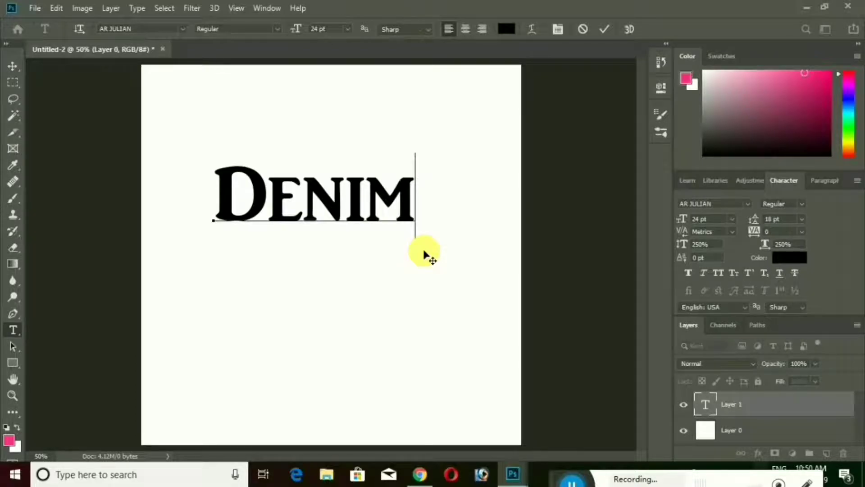
Set the font of the whole word Denim to Georgia in the Bold style
{"action": "left_click_drag", "start_coordinate": [415, 198], "coordinate": [202, 209]}
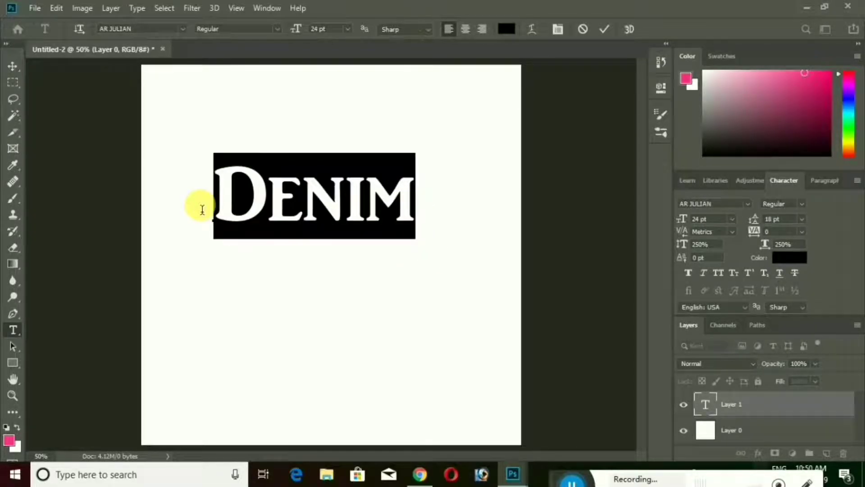
{"action": "left_click", "coordinate": [182, 28]}
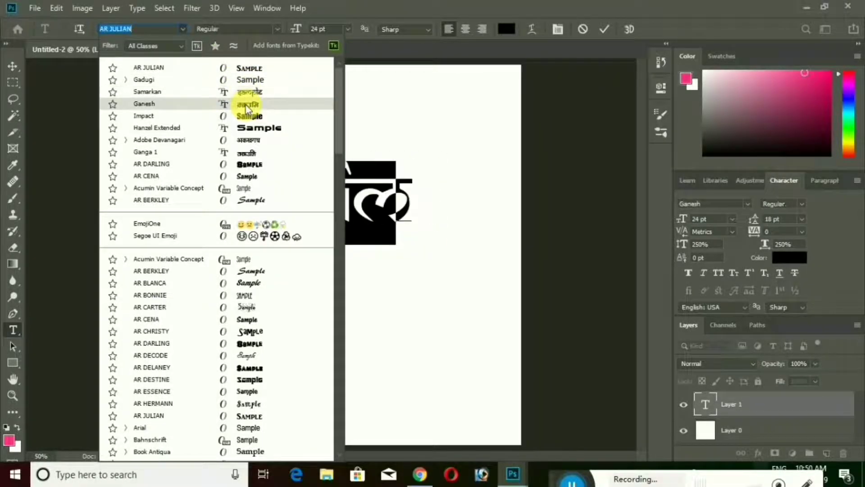
{"action": "left_click_drag", "start_coordinate": [339, 147], "coordinate": [339, 251]}
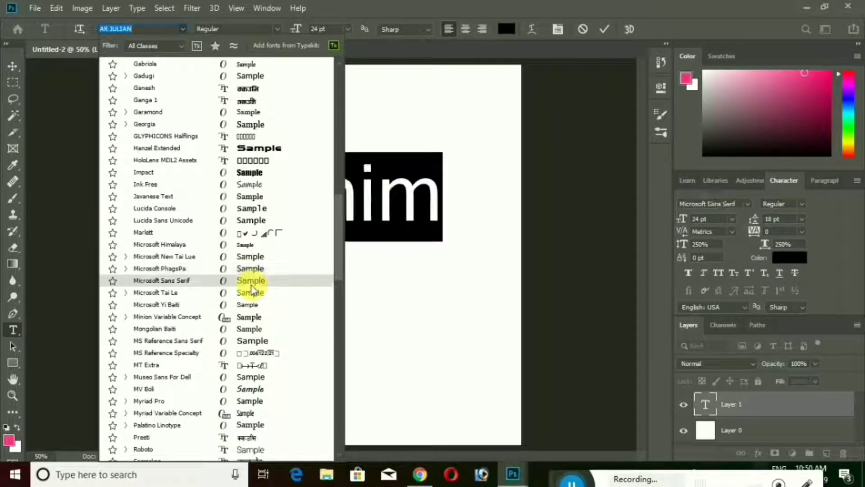
{"action": "left_click", "coordinate": [240, 126]}
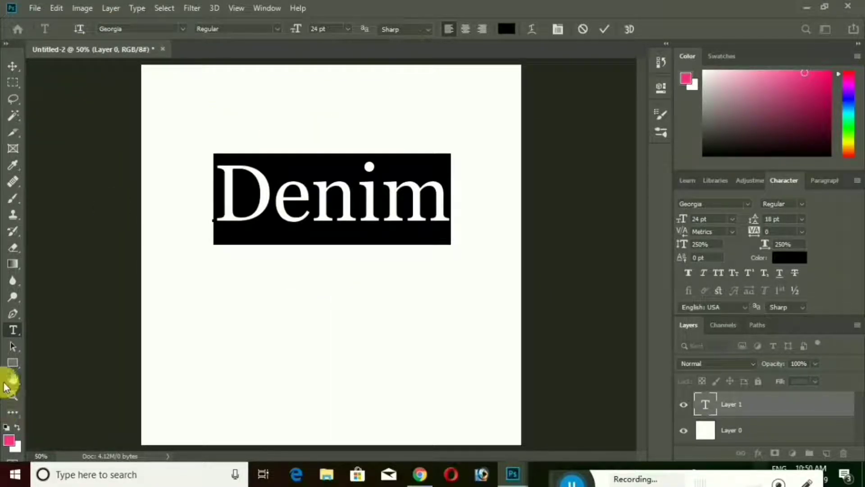
{"action": "left_click", "coordinate": [278, 28]}
{"action": "left_click", "coordinate": [225, 62]}
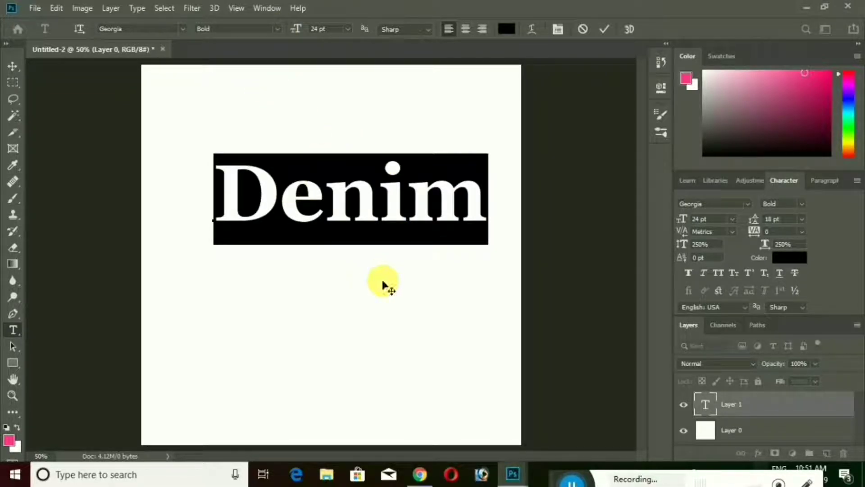
Move the Denim text to the lower half and scale it to about 123% width and 140% height, centred horizontally
{"action": "left_click_drag", "start_coordinate": [377, 285], "coordinate": [342, 414]}
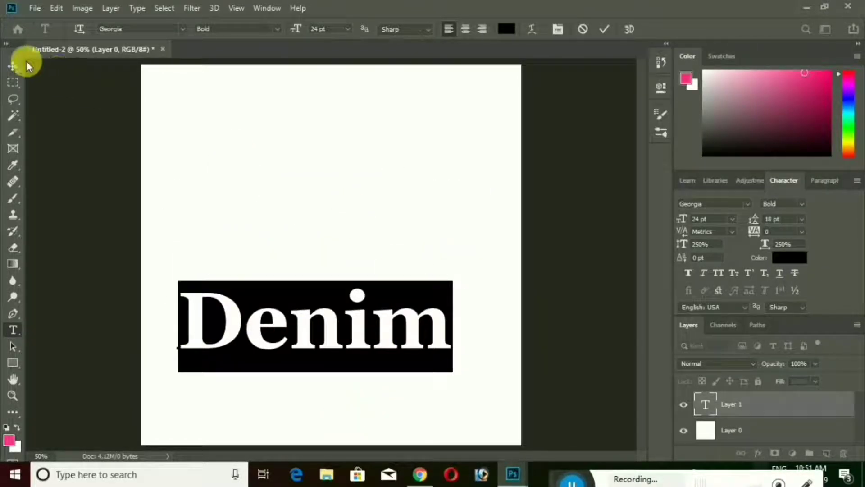
{"action": "left_click", "coordinate": [13, 66]}
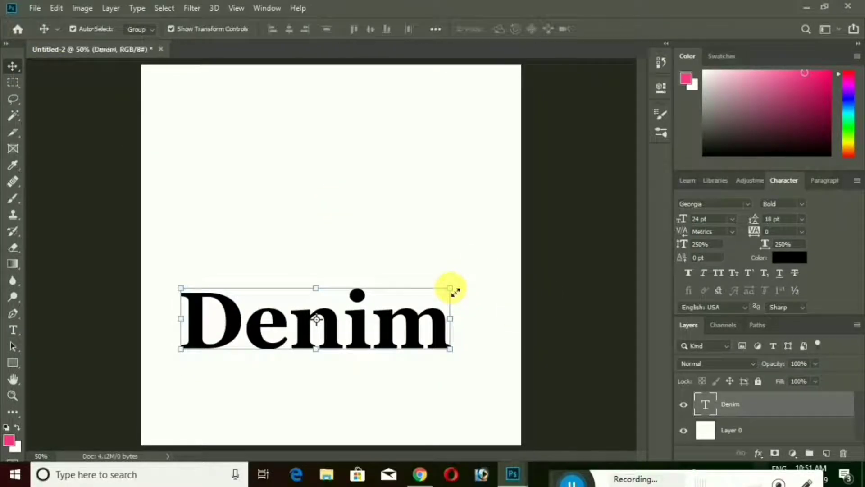
{"action": "left_click_drag", "start_coordinate": [455, 292], "coordinate": [513, 251]}
{"action": "left_click_drag", "start_coordinate": [435, 303], "coordinate": [418, 321]}
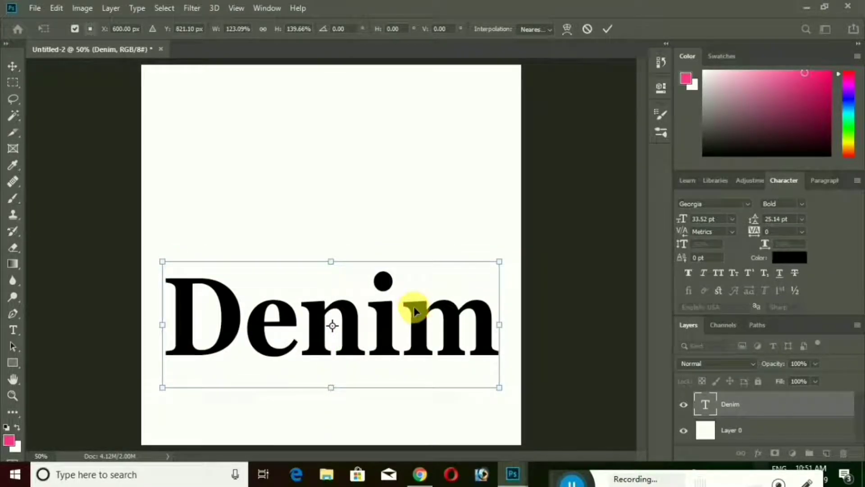
{"action": "double_click", "coordinate": [414, 306]}
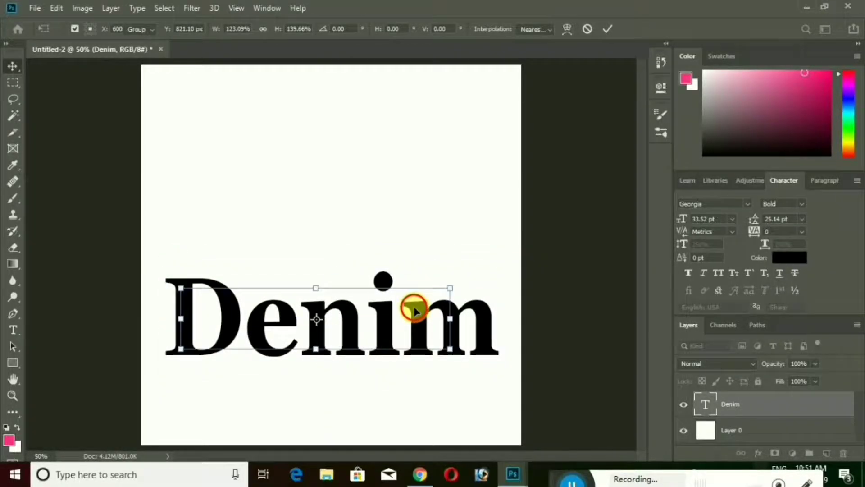
Convert the Denim text layer to a smart object and define a Perspective Warp plane enclosing the whole word
{"action": "right_click", "coordinate": [758, 409]}
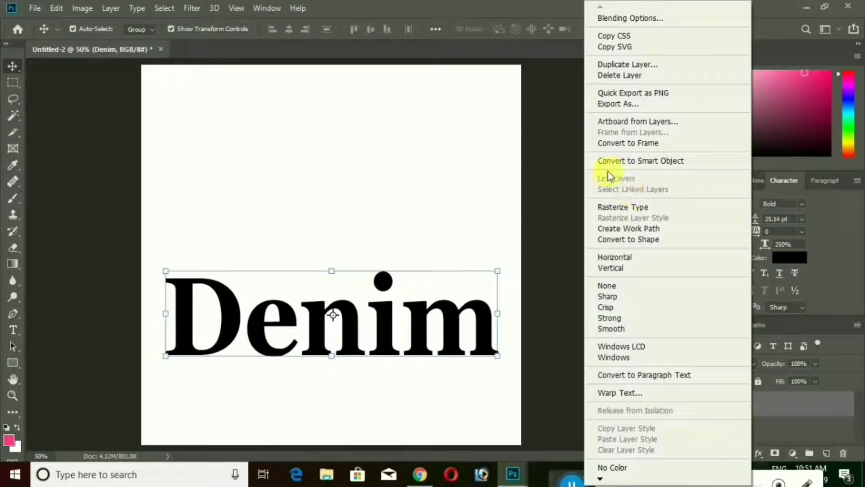
{"action": "left_click", "coordinate": [676, 164]}
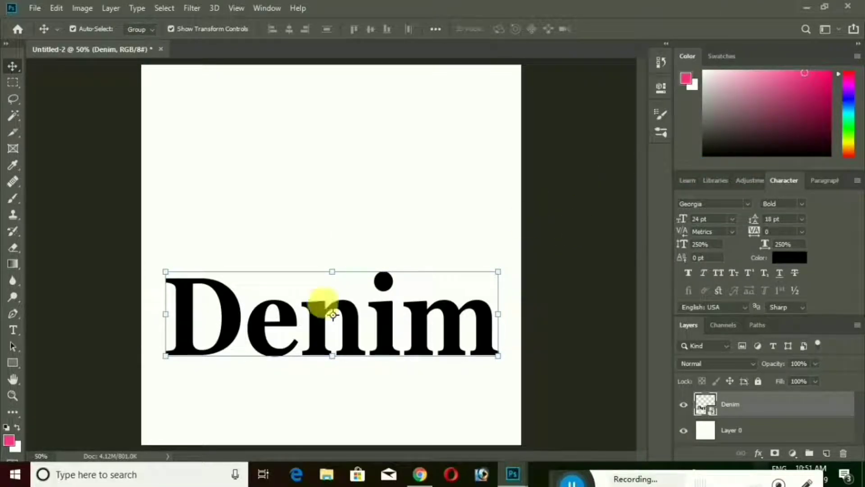
{"action": "left_click", "coordinate": [54, 8]}
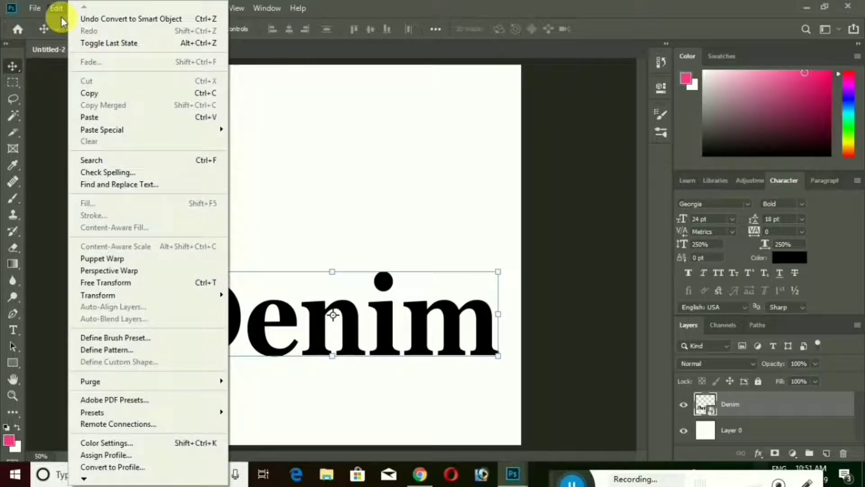
{"action": "left_click", "coordinate": [128, 271]}
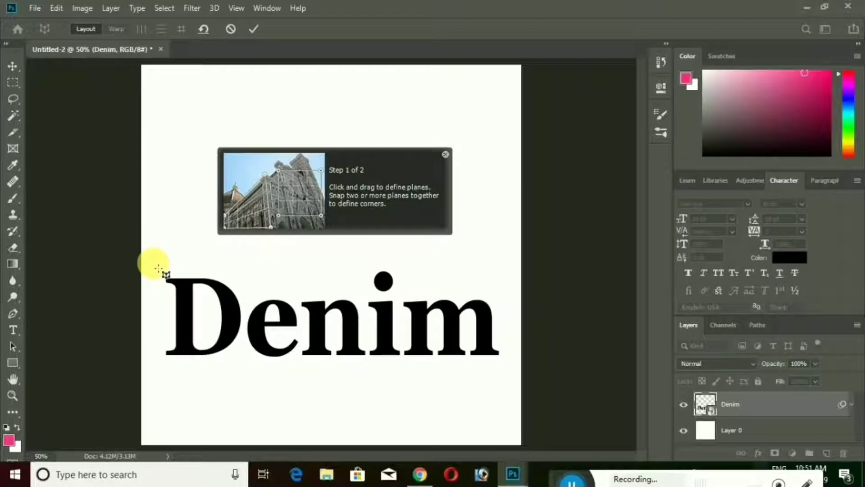
{"action": "mouse_move", "coordinate": [160, 266]}
{"action": "left_mouse_down"}
{"action": "mouse_move", "coordinate": [226, 322]}
{"action": "mouse_move", "coordinate": [507, 372]}
{"action": "left_mouse_up"}
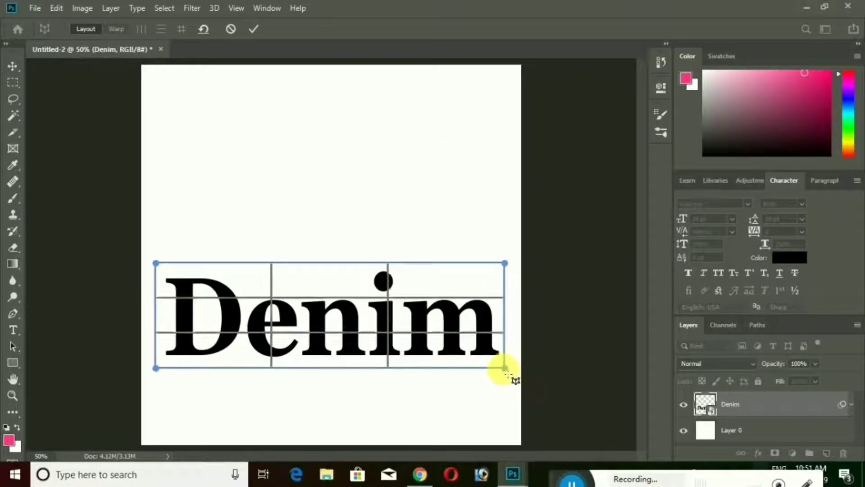
Warp the perspective plane of the Denim word into a flattened, slanted shape with the upper corners pulled down and the upper-right corner moved inward
{"action": "key", "text": "w"}
{"action": "left_click_drag", "start_coordinate": [505, 262], "coordinate": [464, 282]}
{"action": "left_click_drag", "start_coordinate": [155, 264], "coordinate": [151, 282]}
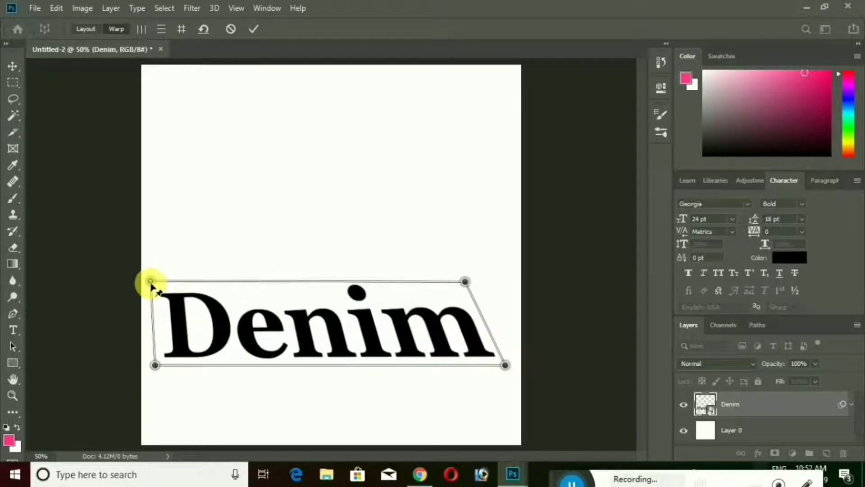
{"action": "left_click_drag", "start_coordinate": [155, 364], "coordinate": [170, 347]}
{"action": "left_click_drag", "start_coordinate": [464, 282], "coordinate": [412, 298]}
{"action": "left_click_drag", "start_coordinate": [152, 285], "coordinate": [147, 304]}
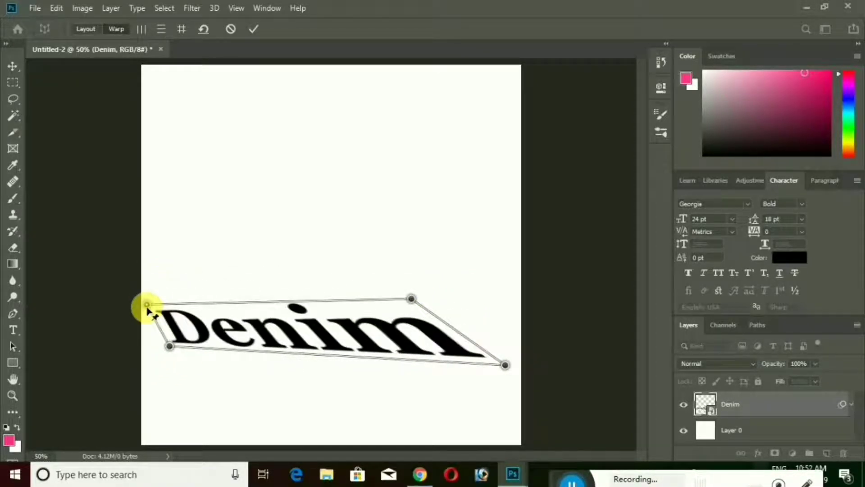
{"action": "left_click_drag", "start_coordinate": [170, 346], "coordinate": [174, 376]}
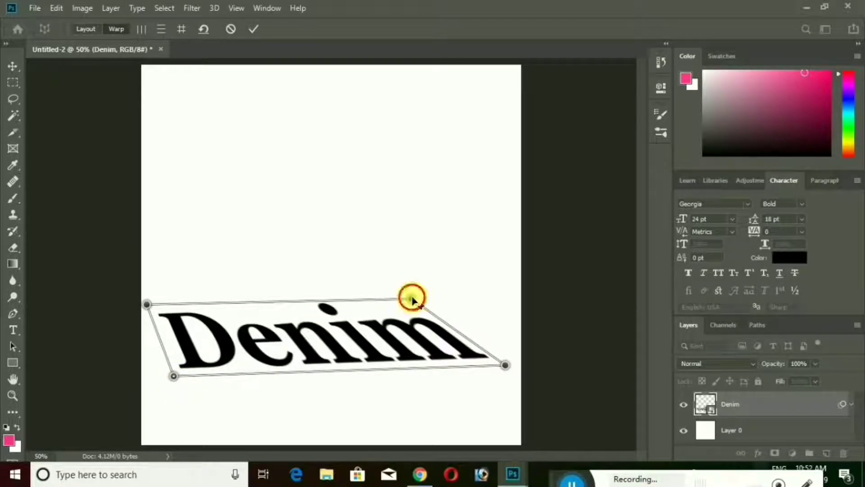
Refine the four Perspective Warp corners so Denim looks laid on the floor, with its lower edge rising slightly to the right, and apply the warp
{"action": "left_click_drag", "start_coordinate": [413, 300], "coordinate": [409, 303]}
{"action": "mouse_move", "coordinate": [482, 357]}
{"action": "left_mouse_down"}
{"action": "mouse_move", "coordinate": [482, 347]}
{"action": "mouse_move", "coordinate": [490, 351]}
{"action": "left_mouse_up"}
{"action": "left_click_drag", "start_coordinate": [147, 304], "coordinate": [151, 315]}
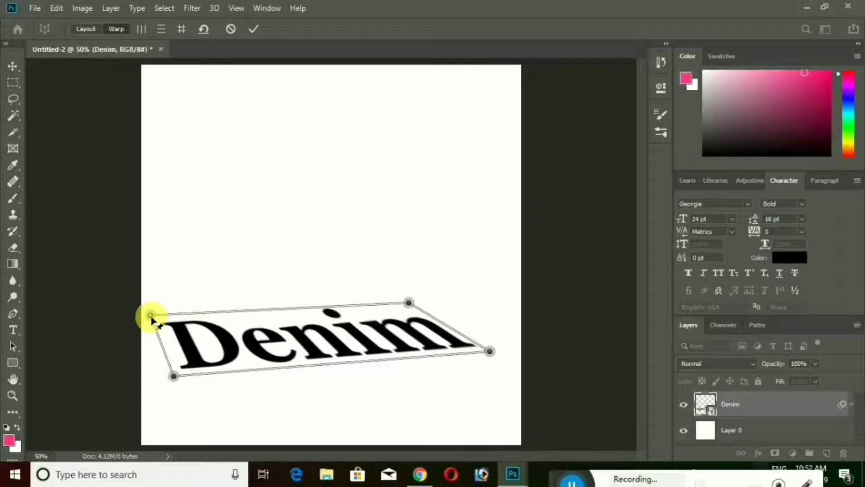
{"action": "mouse_move", "coordinate": [174, 378]}
{"action": "left_mouse_down"}
{"action": "mouse_move", "coordinate": [178, 367]}
{"action": "mouse_move", "coordinate": [182, 391]}
{"action": "mouse_move", "coordinate": [185, 373]}
{"action": "mouse_move", "coordinate": [184, 381]}
{"action": "left_mouse_up"}
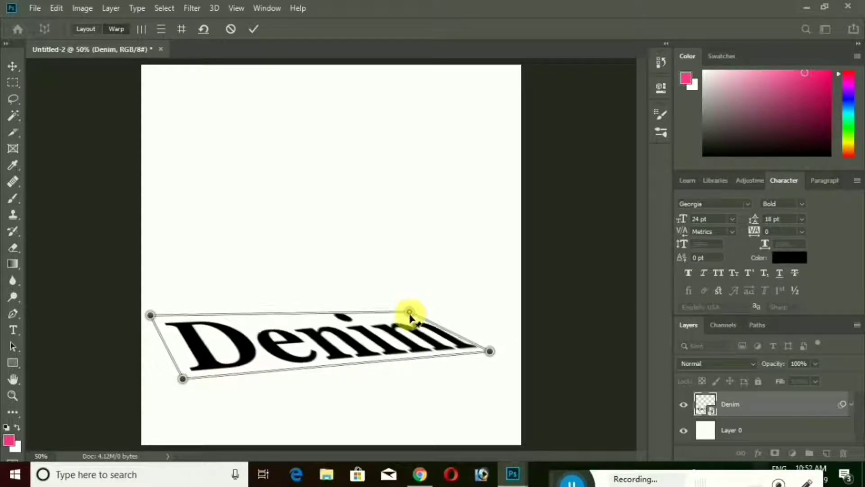
{"action": "left_click_drag", "start_coordinate": [410, 314], "coordinate": [408, 321]}
{"action": "mouse_move", "coordinate": [183, 378]}
{"action": "left_mouse_down"}
{"action": "mouse_move", "coordinate": [183, 366]}
{"action": "mouse_move", "coordinate": [184, 381]}
{"action": "left_mouse_up"}
{"action": "left_click_drag", "start_coordinate": [149, 316], "coordinate": [135, 333]}
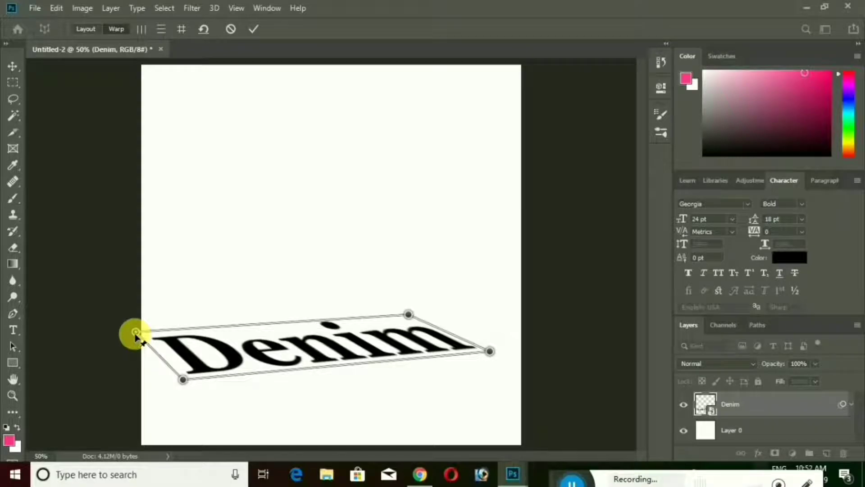
{"action": "left_click_drag", "start_coordinate": [410, 316], "coordinate": [413, 320]}
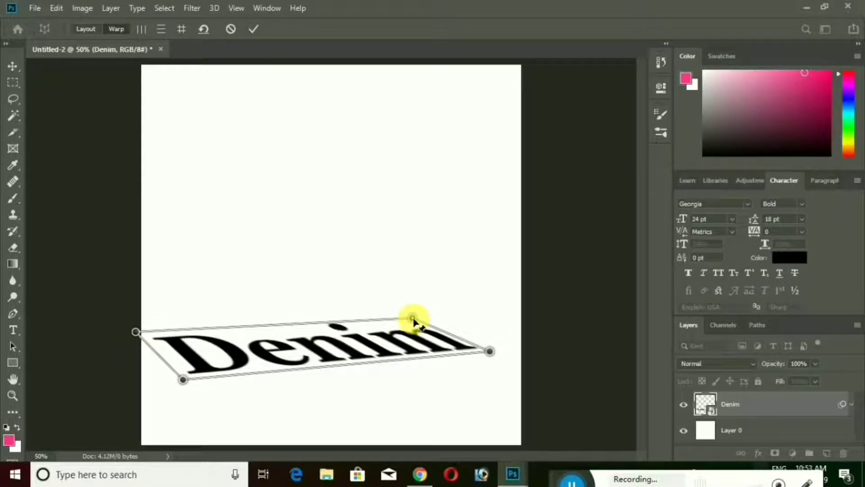
{"action": "left_click_drag", "start_coordinate": [491, 352], "coordinate": [506, 363]}
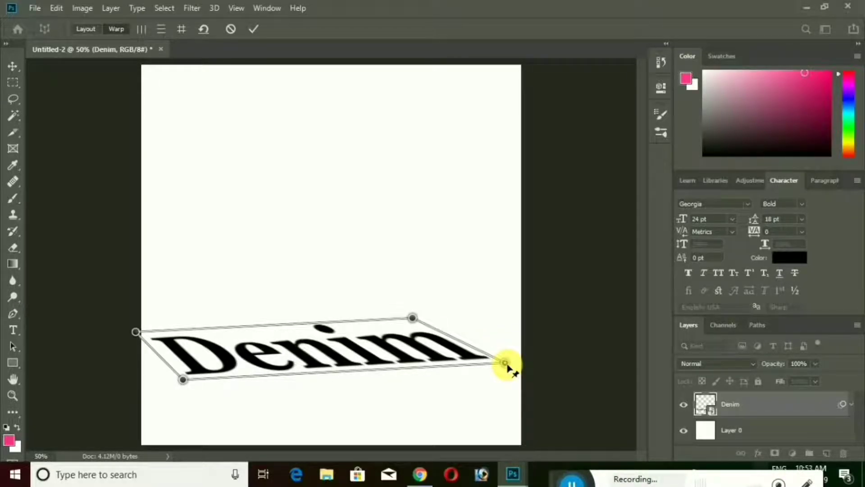
{"action": "left_click_drag", "start_coordinate": [183, 380], "coordinate": [180, 387]}
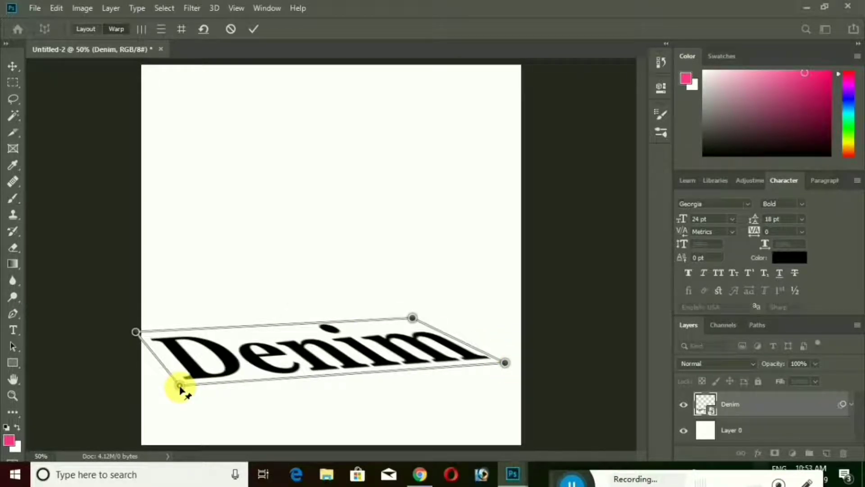
{"action": "key", "text": "Return"}
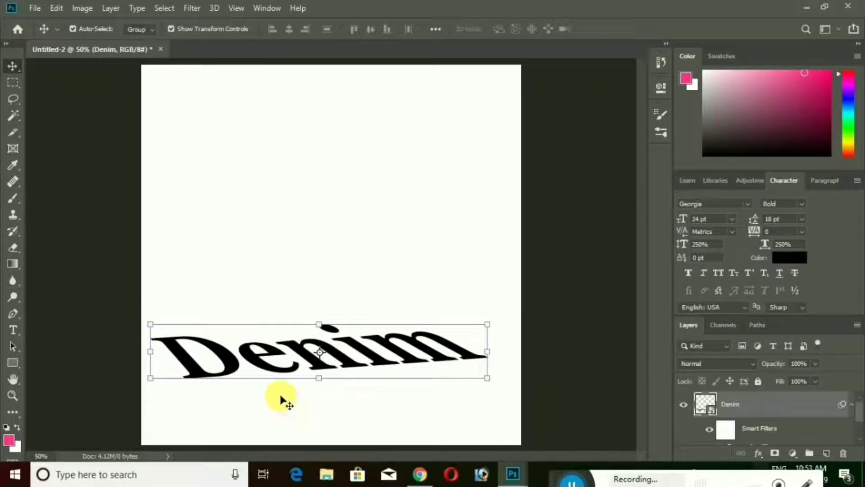
Nudge the warped Denim title slightly right and down so it sits nearly centred in the lower part of the canvas
{"action": "left_click_drag", "start_coordinate": [262, 357], "coordinate": [264, 357]}
{"action": "left_click", "coordinate": [410, 360]}
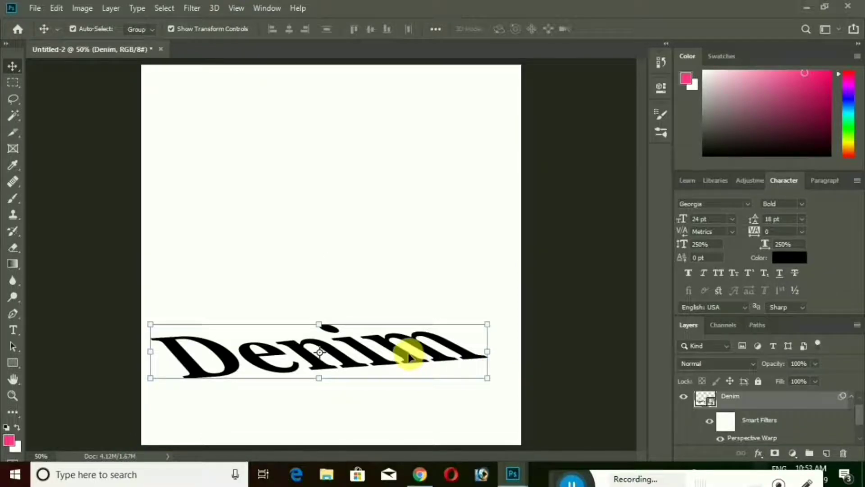
{"action": "left_click_drag", "start_coordinate": [401, 350], "coordinate": [402, 350]}
{"action": "key", "text": "Right"}
{"action": "key", "text": "Right"}
{"action": "key", "text": "Right"}
{"action": "key", "text": "Right"}
{"action": "key", "text": "Right"}
{"action": "key", "text": "Right"}
{"action": "key", "text": "Right"}
{"action": "key", "text": "Right"}
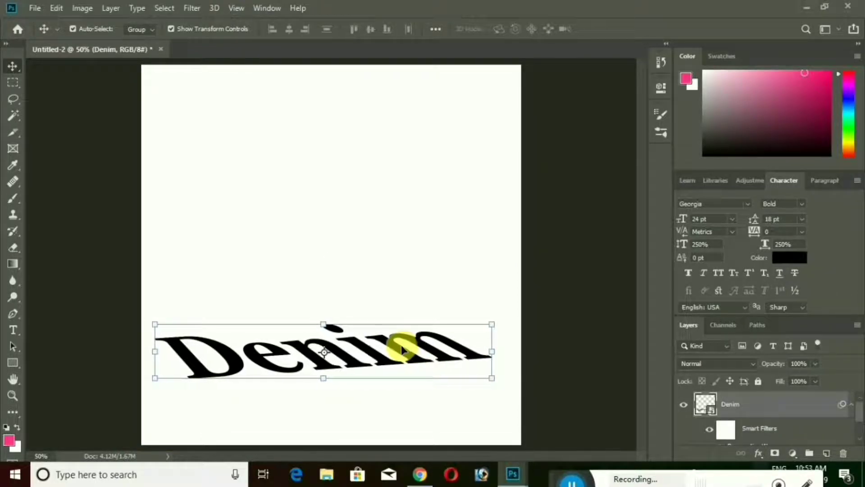
{"action": "key", "text": "Down"}
{"action": "key", "text": "Down"}
{"action": "key", "text": "Down"}
{"action": "key", "text": "Down"}
{"action": "key", "text": "Down"}
{"action": "key", "text": "Down"}
{"action": "key", "text": "Down"}
{"action": "key", "text": "Down"}
{"action": "key", "text": "Down"}
{"action": "key", "text": "Down"}
{"action": "key", "text": "Down"}
{"action": "key", "text": "Down"}
{"action": "key", "text": "Down"}
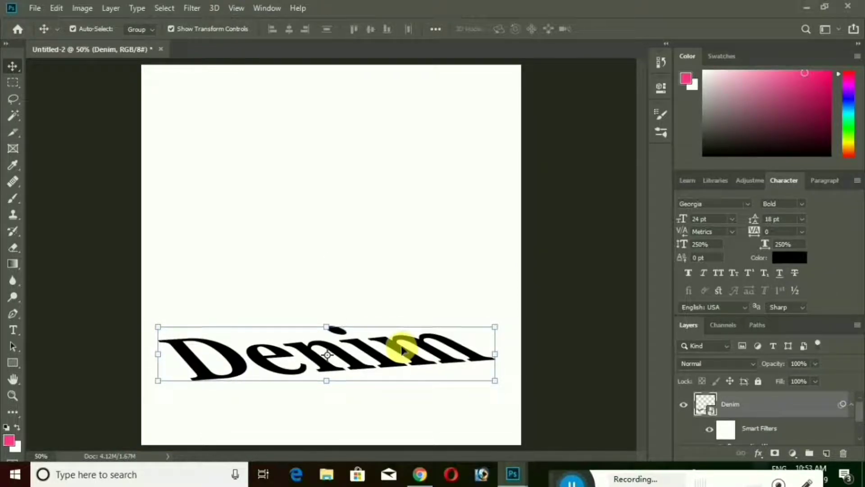
{"action": "key", "text": "Down"}
{"action": "key", "text": "Down"}
{"action": "key", "text": "Down"}
{"action": "key", "text": "Down"}
{"action": "key", "text": "Down"}
{"action": "key", "text": "Down"}
{"action": "key", "text": "Down"}
{"action": "key", "text": "Down"}
{"action": "key", "text": "Down"}
{"action": "key", "text": "Down"}
{"action": "key", "text": "Down"}
{"action": "key", "text": "Down"}
{"action": "key", "text": "Down"}
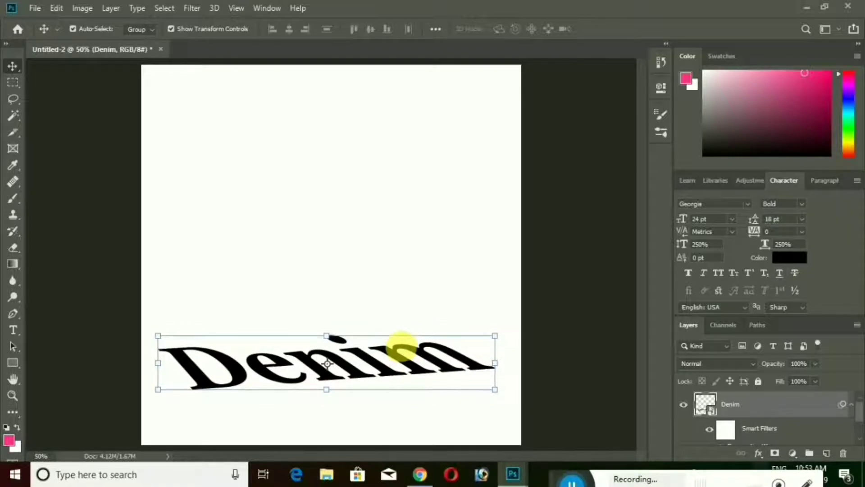
{"action": "key", "text": "Down"}
{"action": "key", "text": "Down"}
{"action": "key", "text": "Down"}
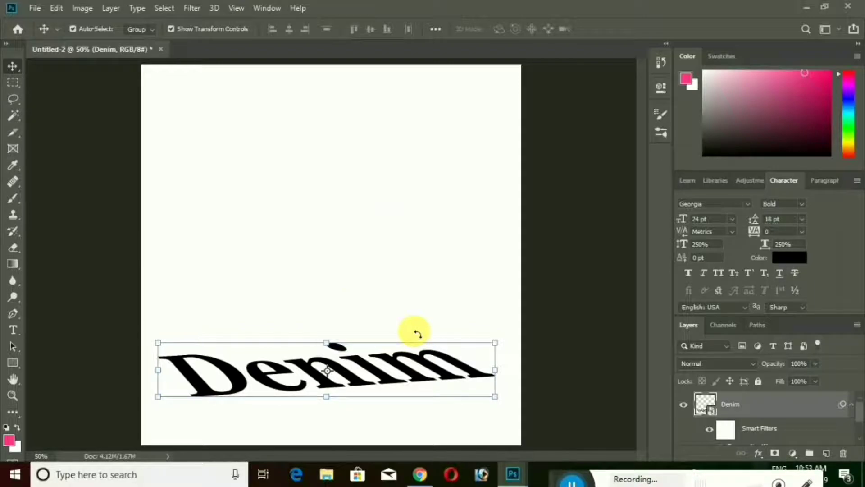
Add a linear red Gradient Overlay to the Denim layer, with the gradient's right colour stop set to fb6363
{"action": "left_click", "coordinate": [762, 458]}
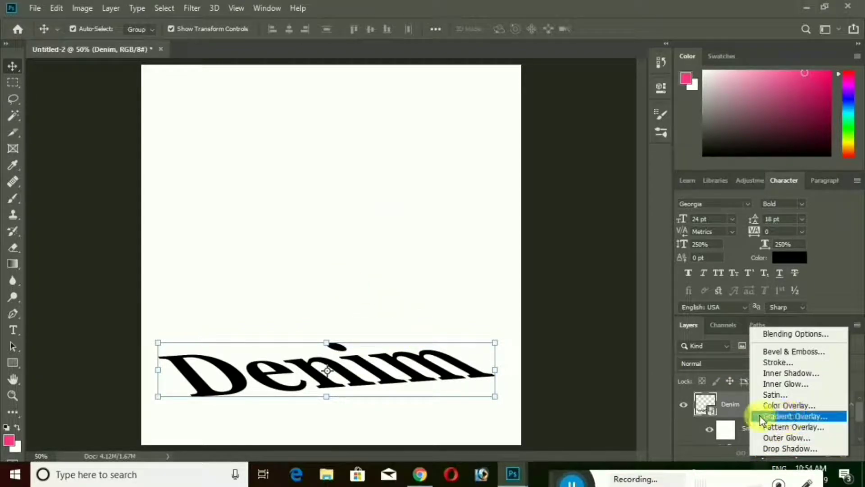
{"action": "left_click", "coordinate": [779, 416]}
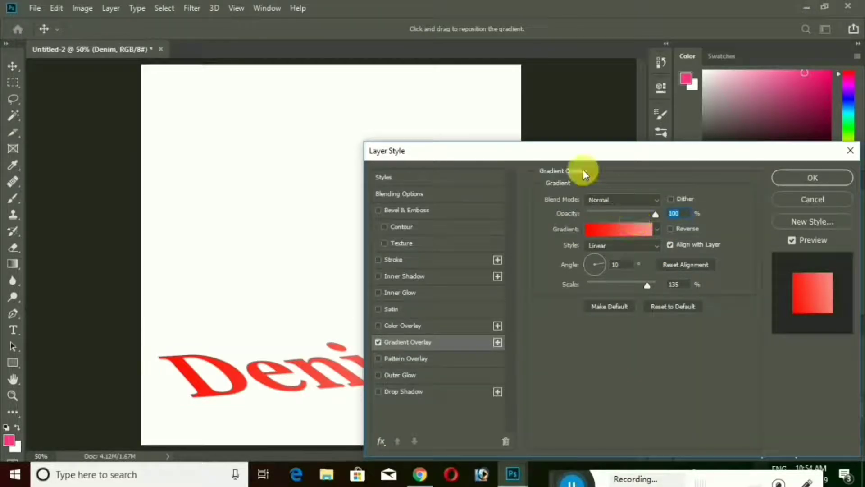
{"action": "left_click_drag", "start_coordinate": [570, 156], "coordinate": [643, 164]}
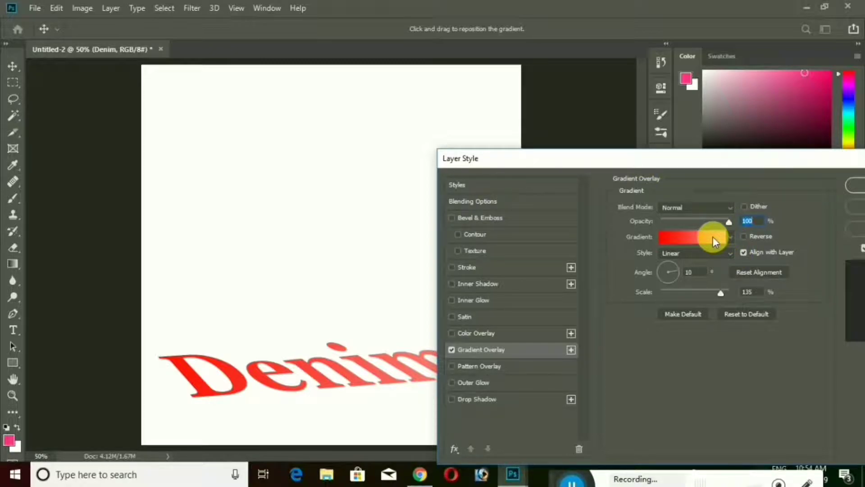
{"action": "left_click", "coordinate": [713, 237]}
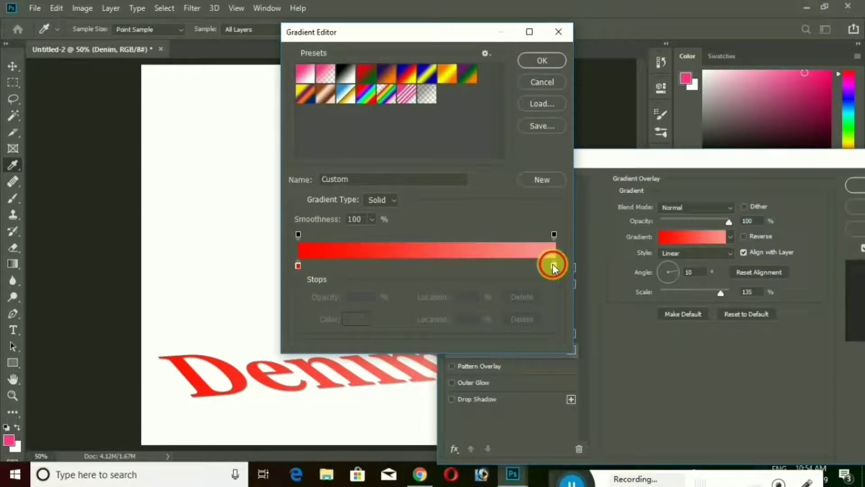
{"action": "left_click", "coordinate": [553, 265]}
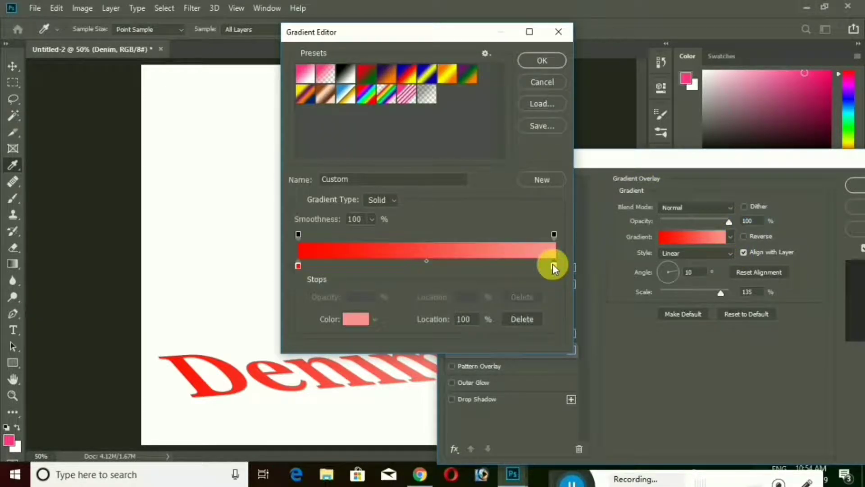
{"action": "left_click", "coordinate": [361, 319]}
{"action": "left_click_drag", "start_coordinate": [639, 220], "coordinate": [633, 198]}
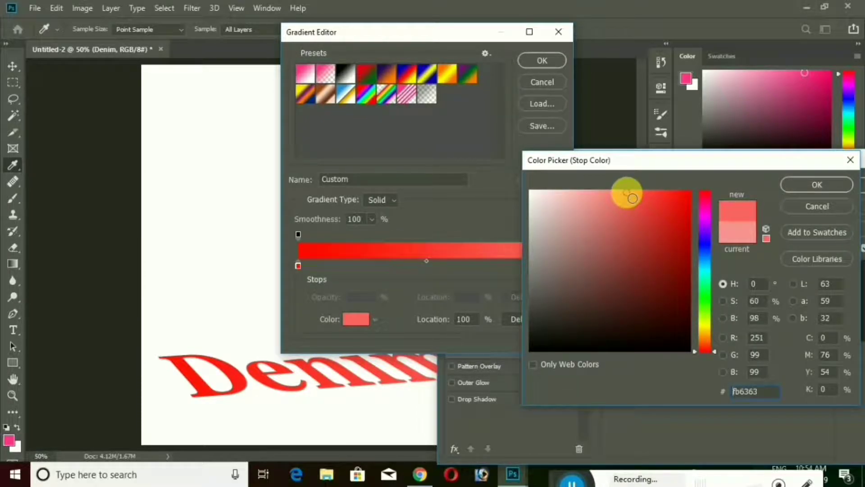
{"action": "left_click", "coordinate": [815, 184]}
{"action": "left_click", "coordinate": [541, 61]}
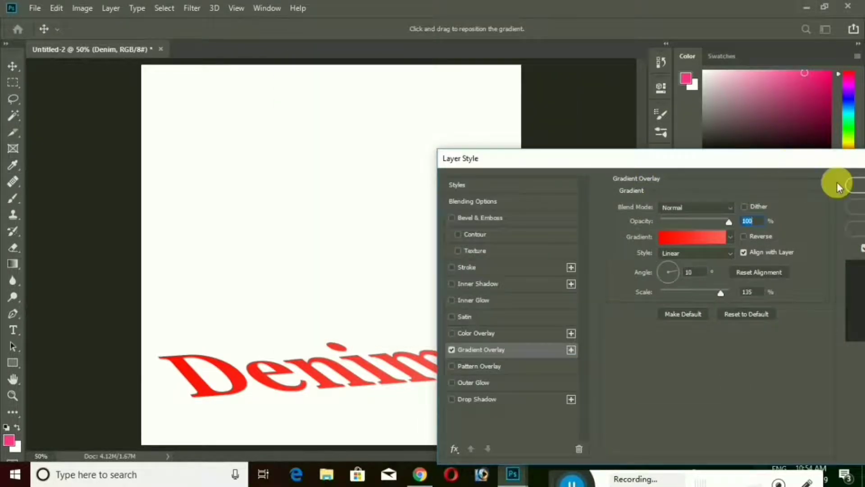
{"action": "left_click", "coordinate": [855, 190]}
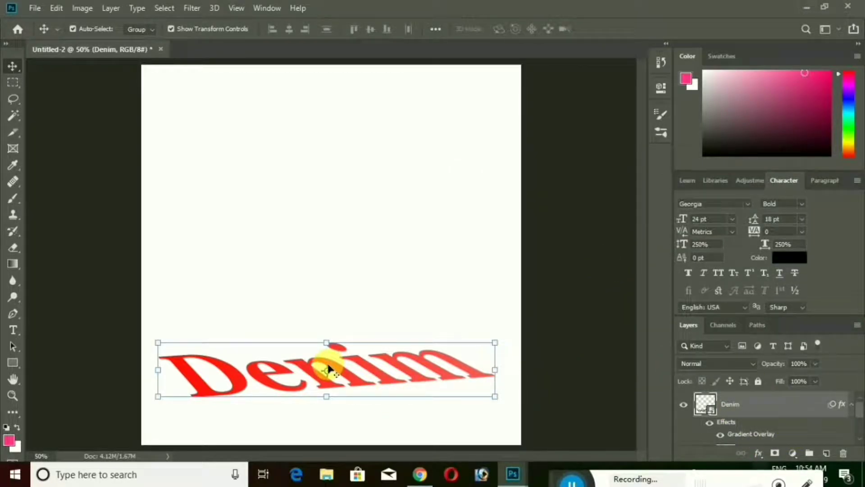
{"action": "left_click", "coordinate": [13, 82]}
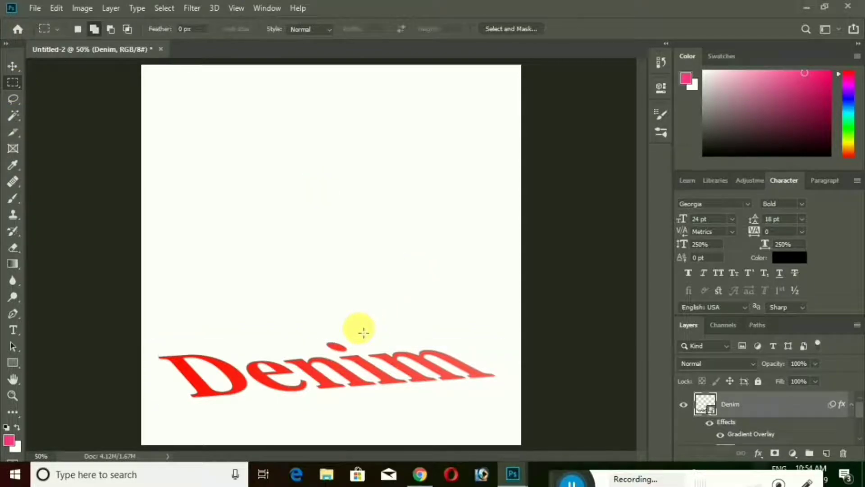
Place the picture man-1502461_960_720.png from the Image library folder into the poster document
{"action": "left_click", "coordinate": [806, 8]}
{"action": "double_click", "coordinate": [393, 72]}
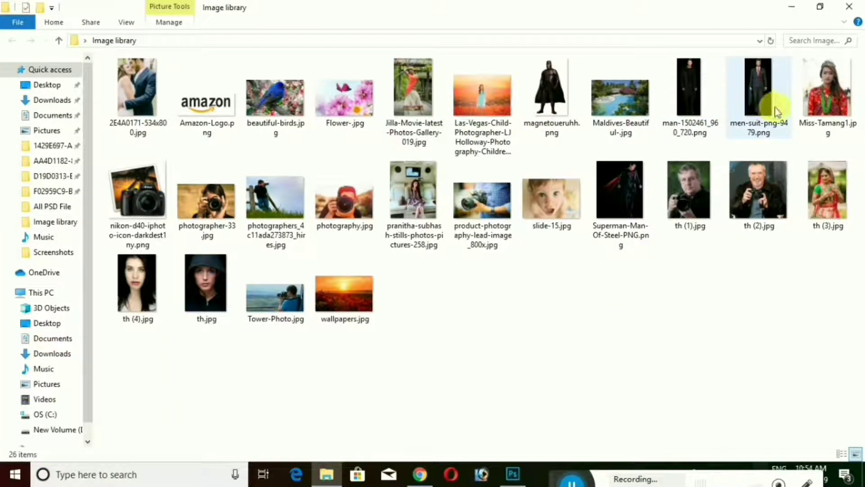
{"action": "left_click_drag", "start_coordinate": [685, 82], "coordinate": [369, 294]}
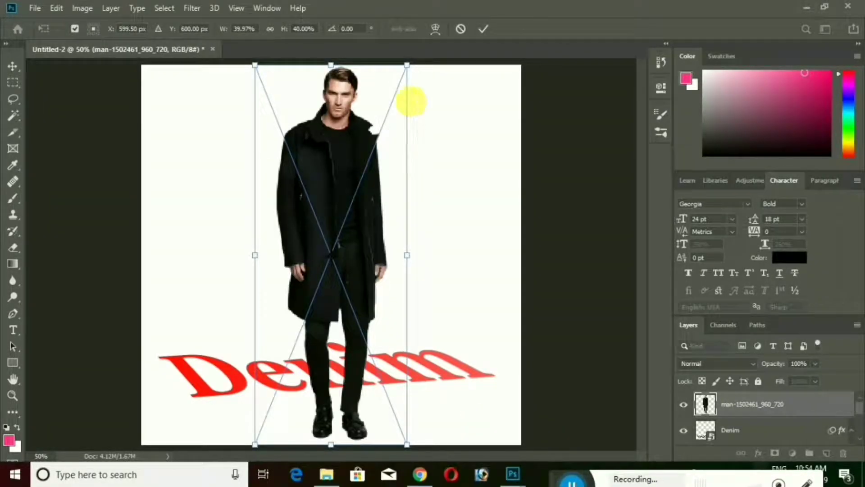
Scale the placed man down proportionally and position him with his feet standing on the middle of the Denim title
{"action": "left_click_drag", "start_coordinate": [407, 65], "coordinate": [351, 175]}
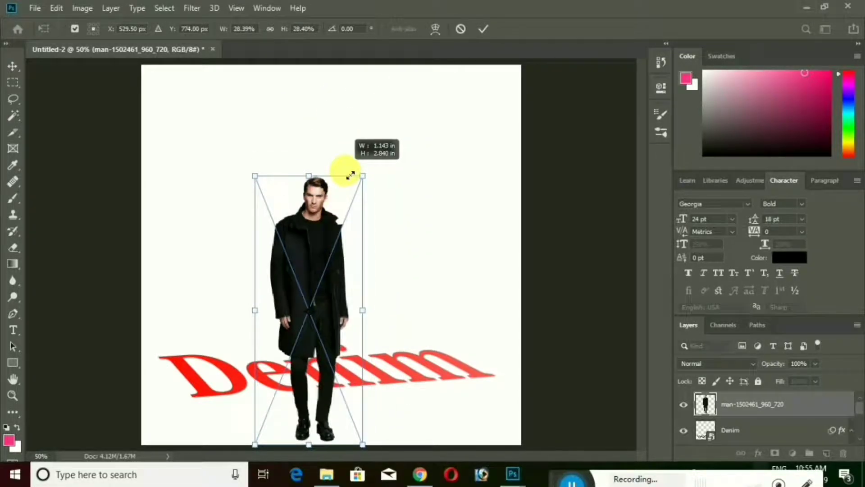
{"action": "left_click_drag", "start_coordinate": [301, 257], "coordinate": [309, 198]}
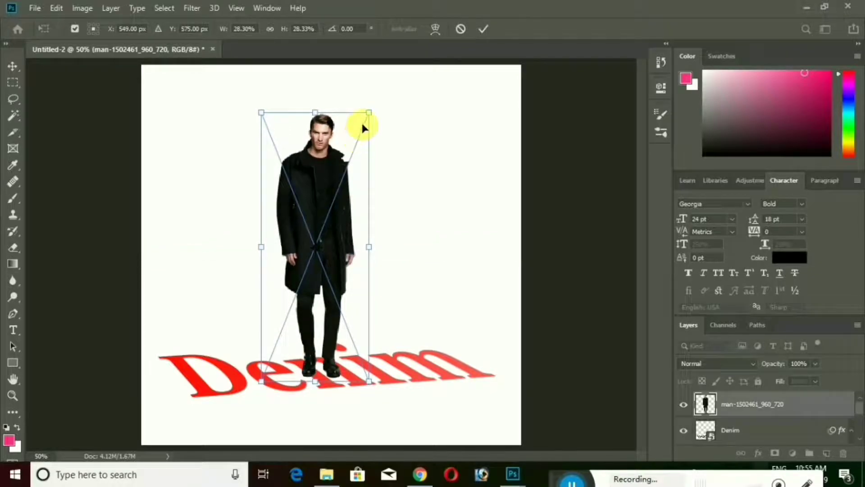
{"action": "left_click_drag", "start_coordinate": [369, 112], "coordinate": [385, 94]}
{"action": "key", "text": "m"}
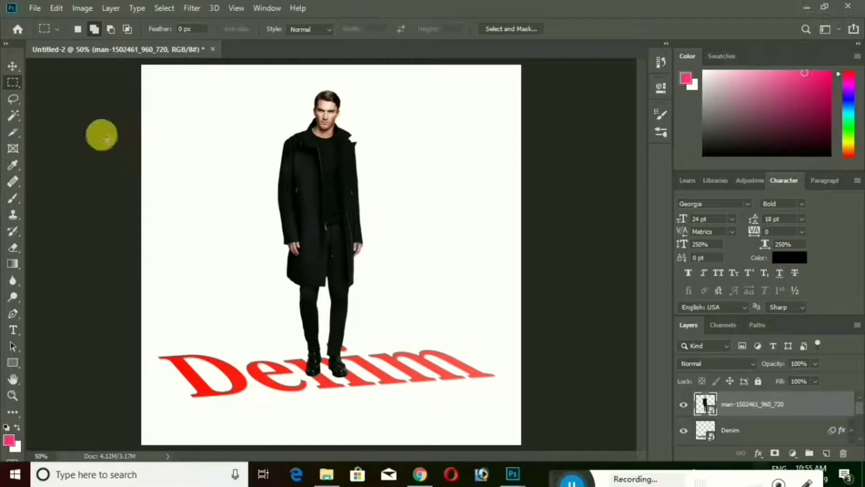
Add a new layer above the man and paint one soft pink brush dab, size 139, over his collar
{"action": "left_click", "coordinate": [15, 200]}
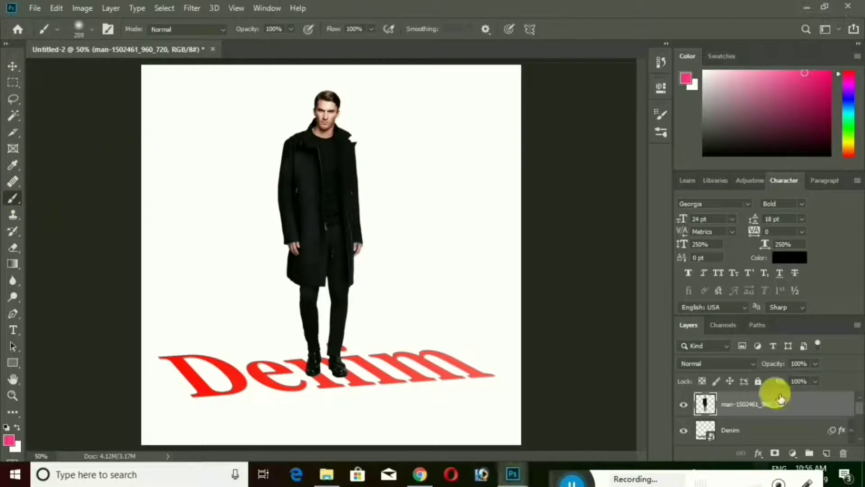
{"action": "left_click", "coordinate": [827, 454]}
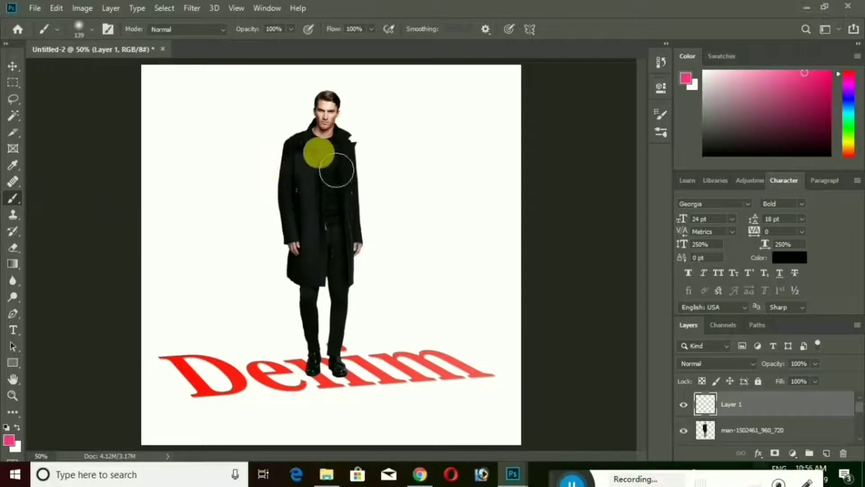
{"action": "left_click", "coordinate": [318, 143]}
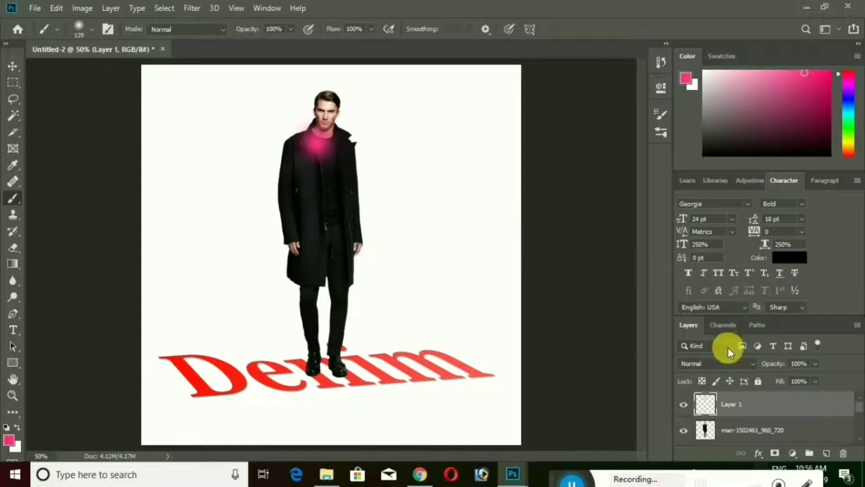
Set the pink dab's layer to the Hard Light blend mode at 67% opacity
{"action": "left_click", "coordinate": [816, 364]}
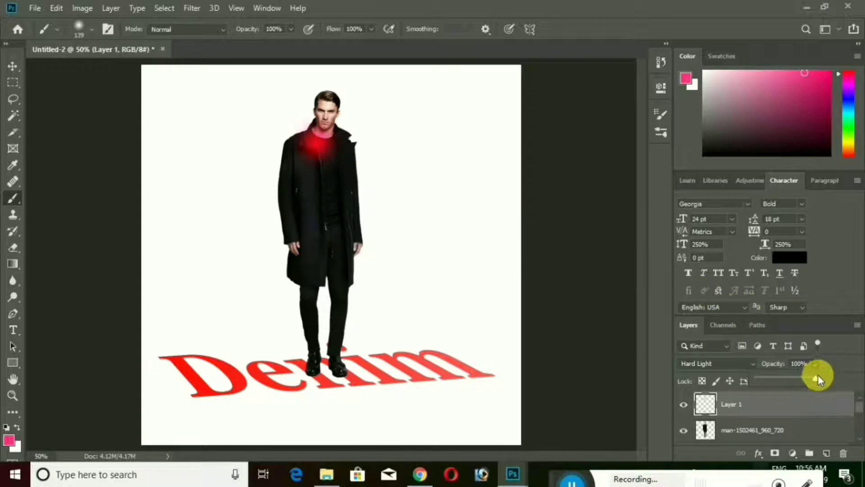
{"action": "left_click_drag", "start_coordinate": [816, 377], "coordinate": [797, 376]}
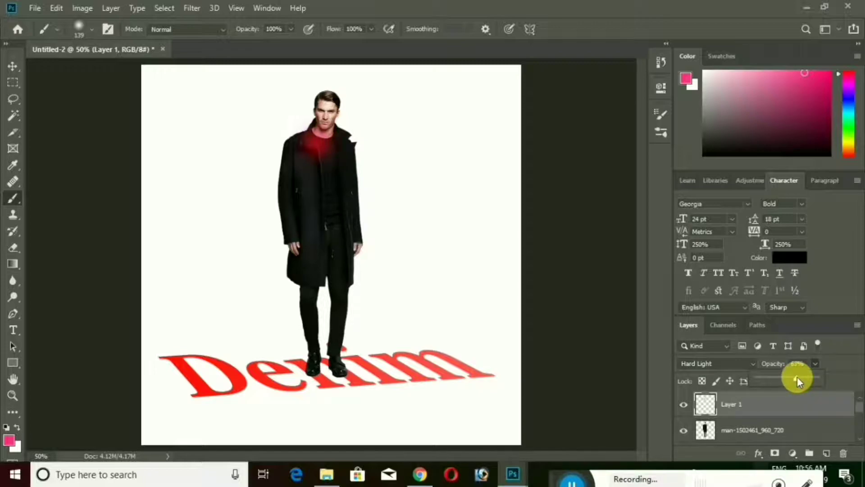
{"action": "left_click", "coordinate": [13, 83]}
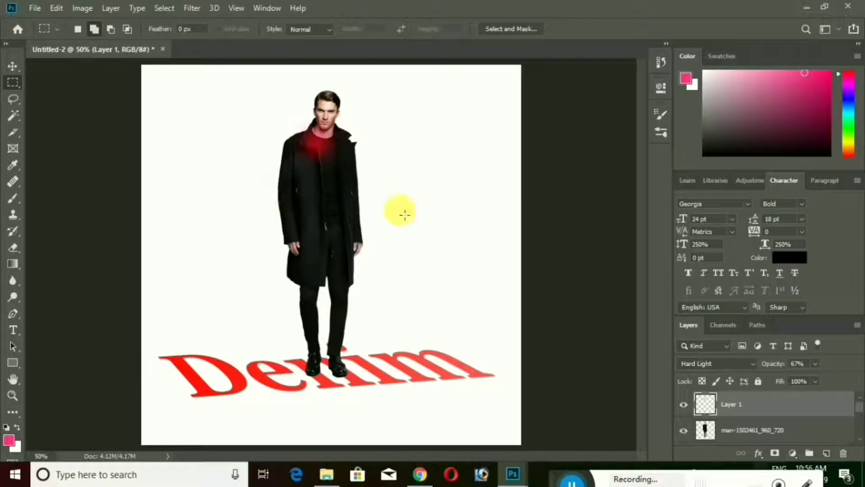
Create a tall paragraph text box on the white area right of the man and set its font size to 6 pt
{"action": "left_click", "coordinate": [17, 324]}
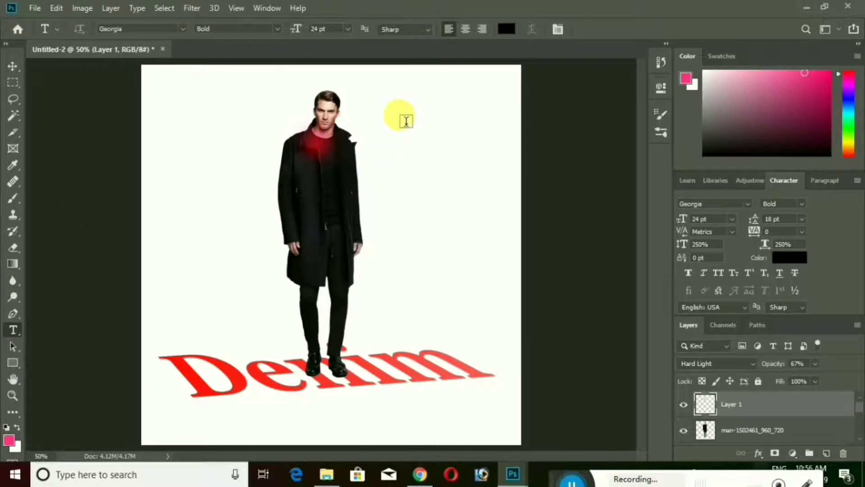
{"action": "left_click_drag", "start_coordinate": [384, 117], "coordinate": [476, 333]}
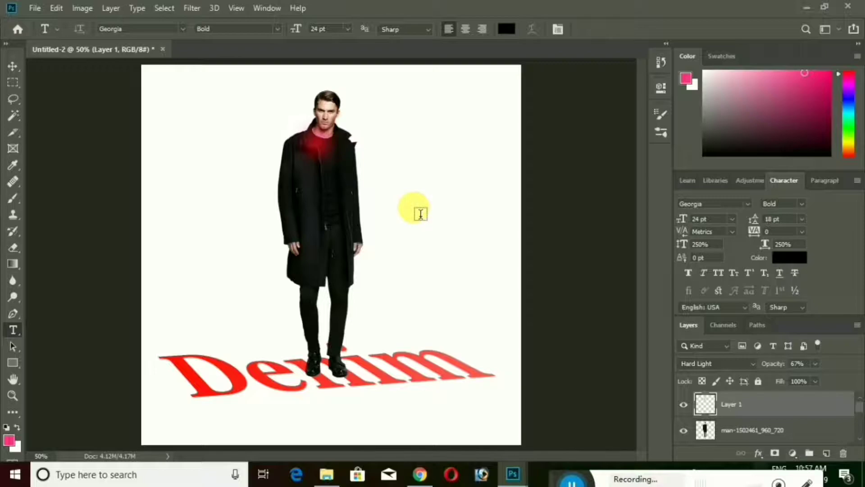
{"action": "left_click", "coordinate": [416, 212]}
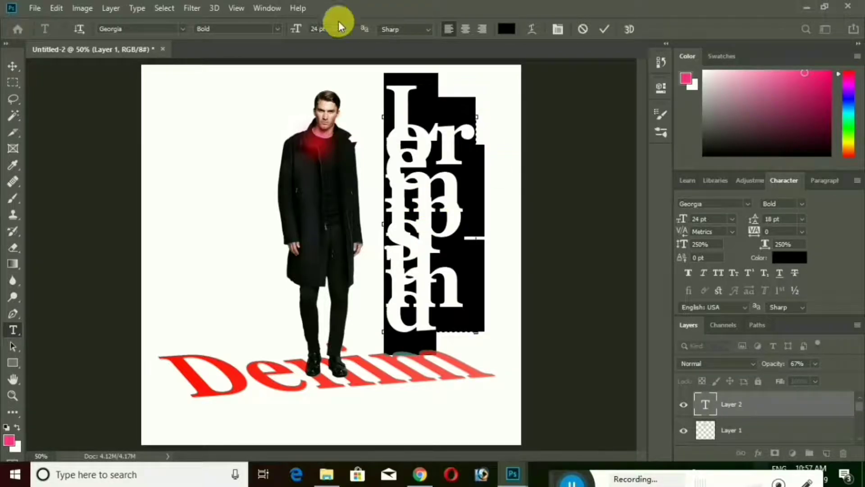
{"action": "left_click", "coordinate": [347, 28]}
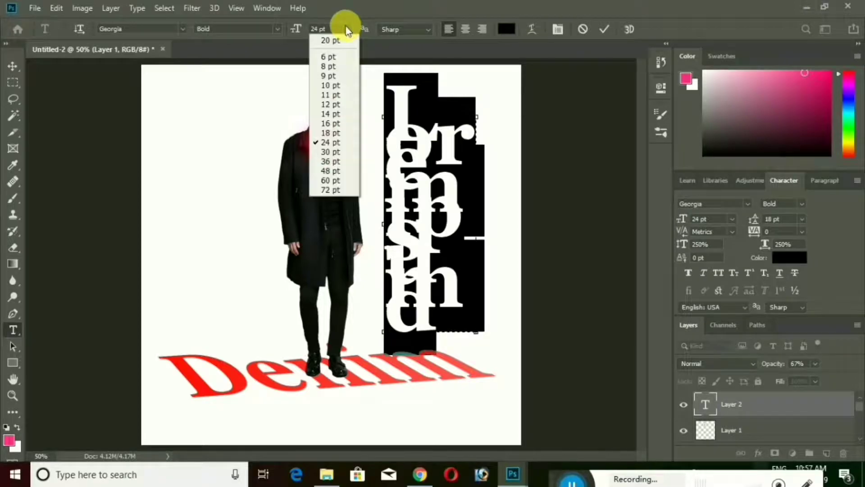
{"action": "left_click", "coordinate": [332, 57]}
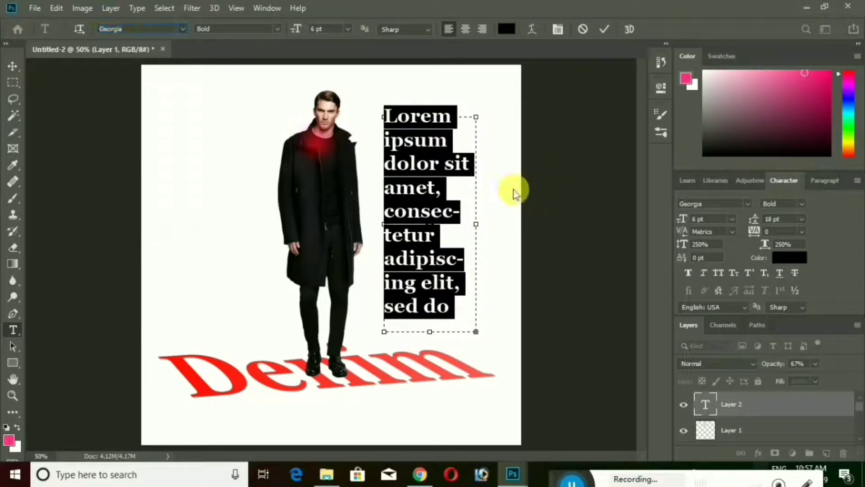
Replace the placeholder text with THIS WINTER GO BLACK WITH OUR NEW BLACK DENIM JEANS, lengthening the text box to fit
{"action": "key", "text": "BackSpace"}
{"action": "type", "text": "THIS WINTER"}
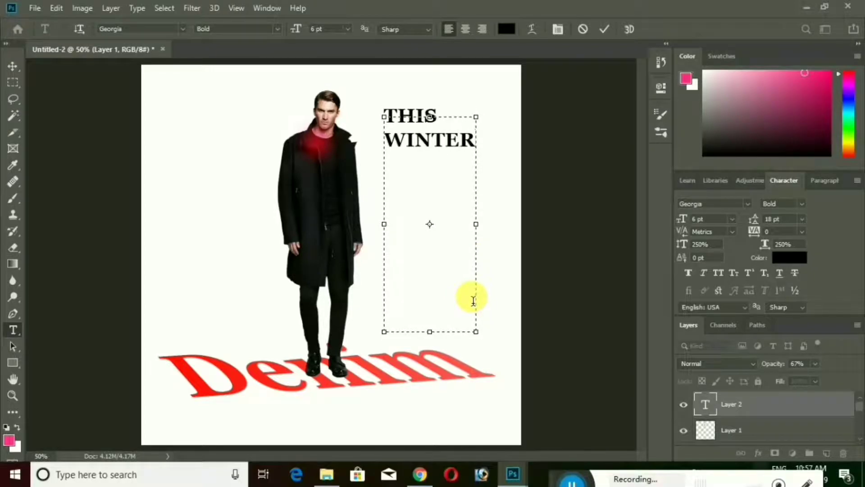
{"action": "type", "text": " GO BLACK"}
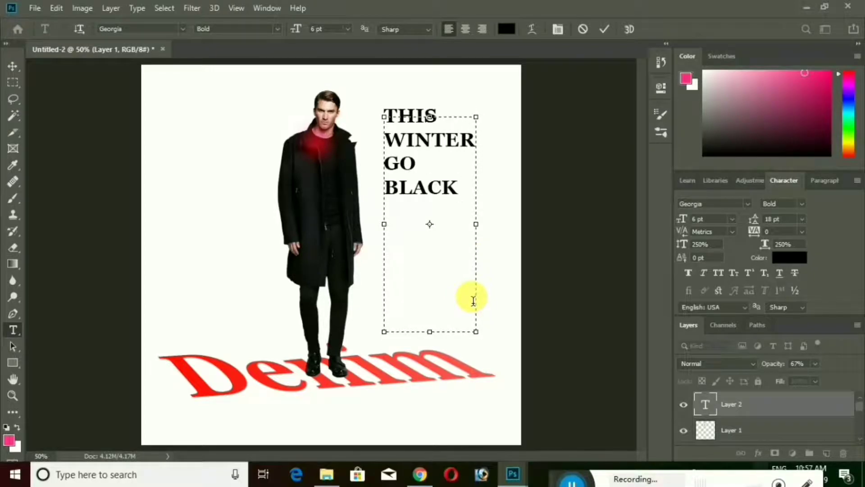
{"action": "type", "text": " WITH OUR NEW "}
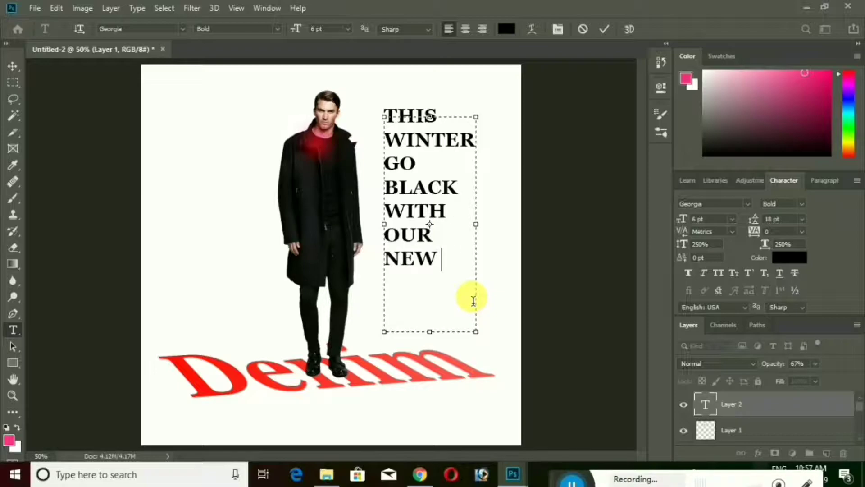
{"action": "type", "text": "BLACK"}
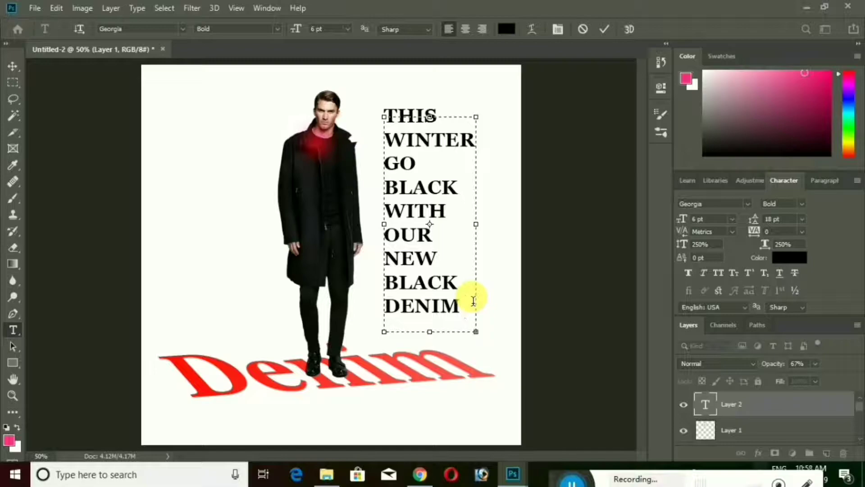
{"action": "type", "text": " DENIM"}
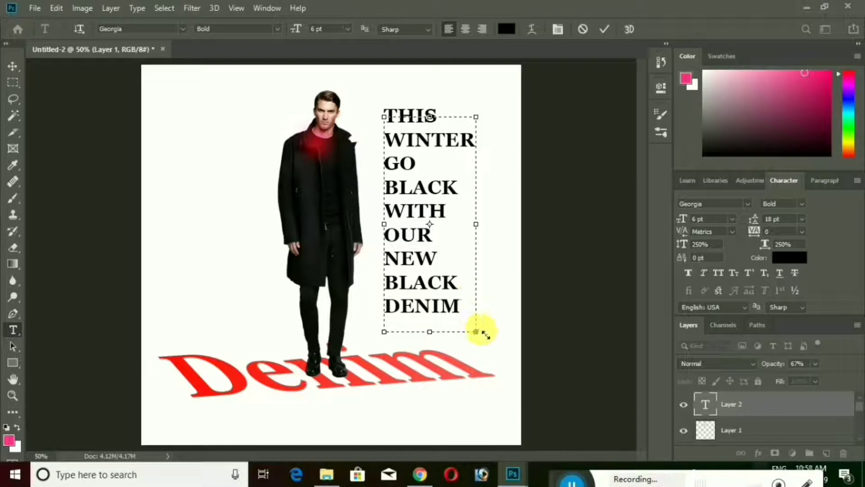
{"action": "type", "text": " JEAN"}
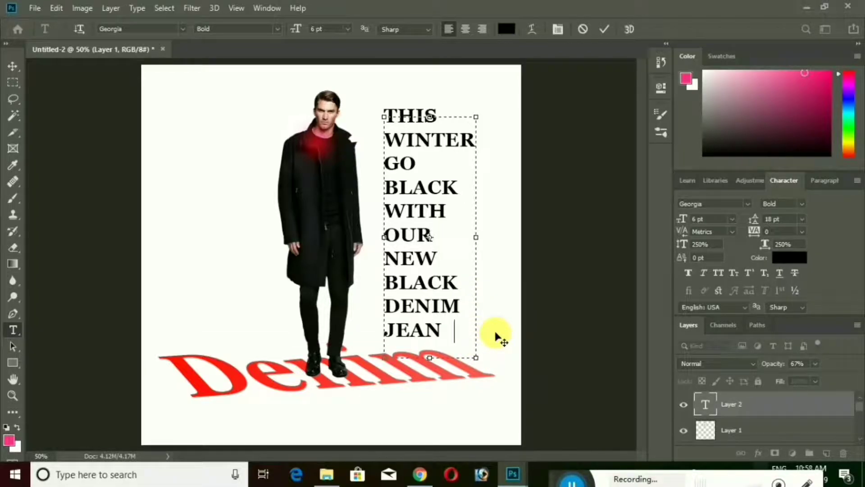
{"action": "type", "text": "S"}
Change the font of the whole slogan to Book Antiqua
{"action": "left_click_drag", "start_coordinate": [456, 334], "coordinate": [385, 118]}
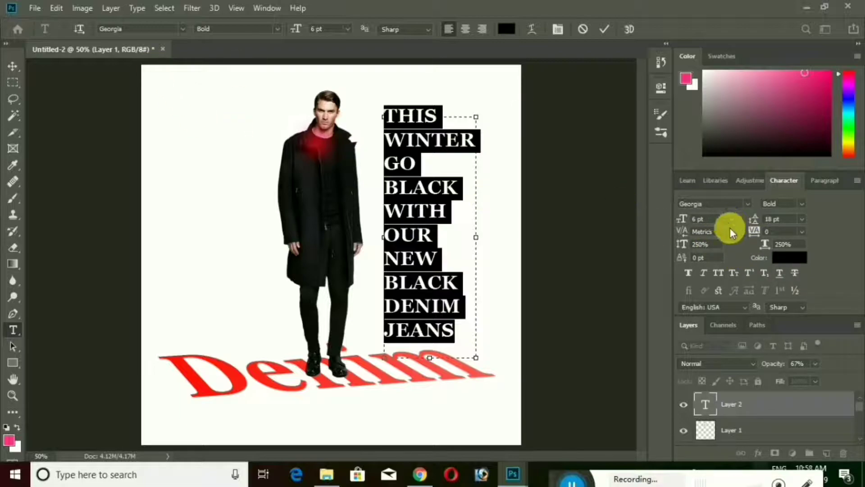
{"action": "left_click", "coordinate": [747, 204]}
{"action": "scroll", "coordinate": [788, 352], "scroll_direction": "up", "scroll_amount": 10}
{"action": "scroll", "coordinate": [788, 350], "scroll_direction": "down", "scroll_amount": 3}
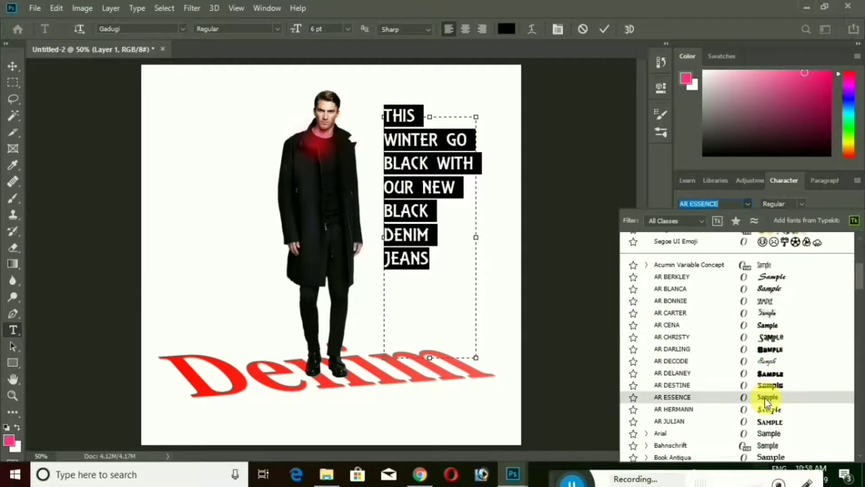
{"action": "scroll", "coordinate": [767, 430], "scroll_direction": "down", "scroll_amount": 2}
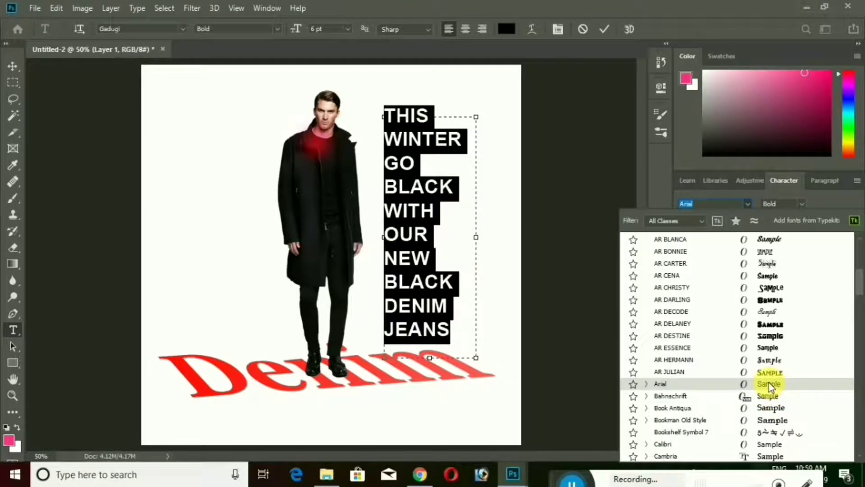
{"action": "left_click", "coordinate": [769, 408]}
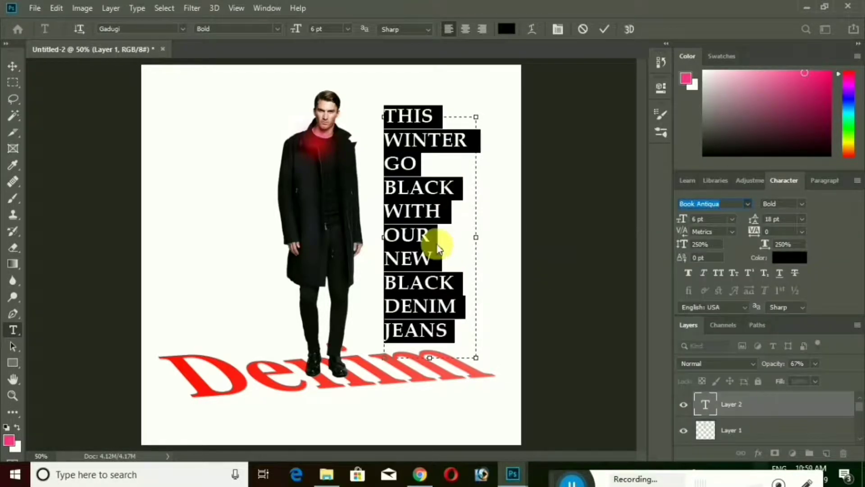
Apply faux bold to the words NEW BLACK DENIM in the slogan
{"action": "left_click", "coordinate": [422, 283]}
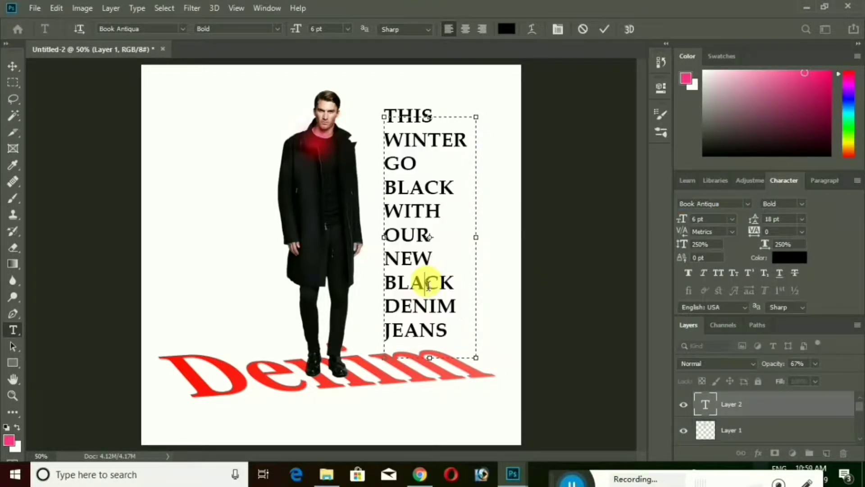
{"action": "left_click_drag", "start_coordinate": [387, 260], "coordinate": [466, 314]}
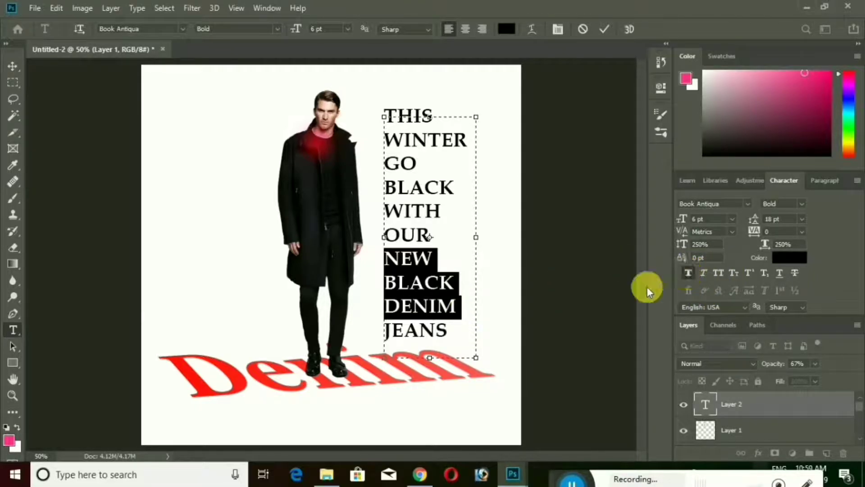
{"action": "left_click", "coordinate": [466, 298]}
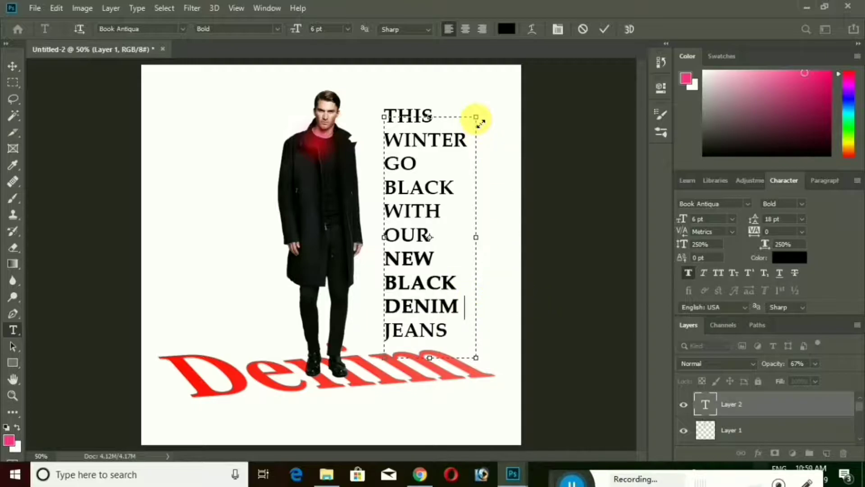
Shrink the slogan's text box, set all its text to 5 pt, and adjust the box so the slogan clears the Denim title
{"action": "left_click_drag", "start_coordinate": [478, 120], "coordinate": [465, 136]}
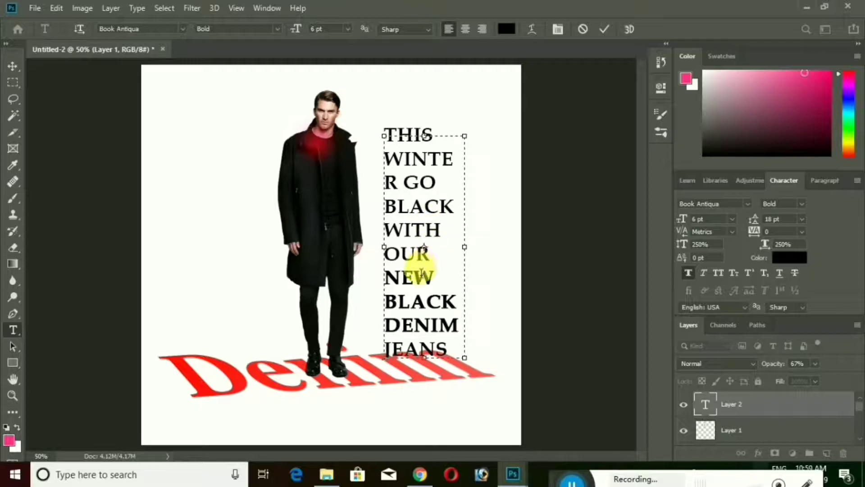
{"action": "left_click_drag", "start_coordinate": [452, 358], "coordinate": [386, 136]}
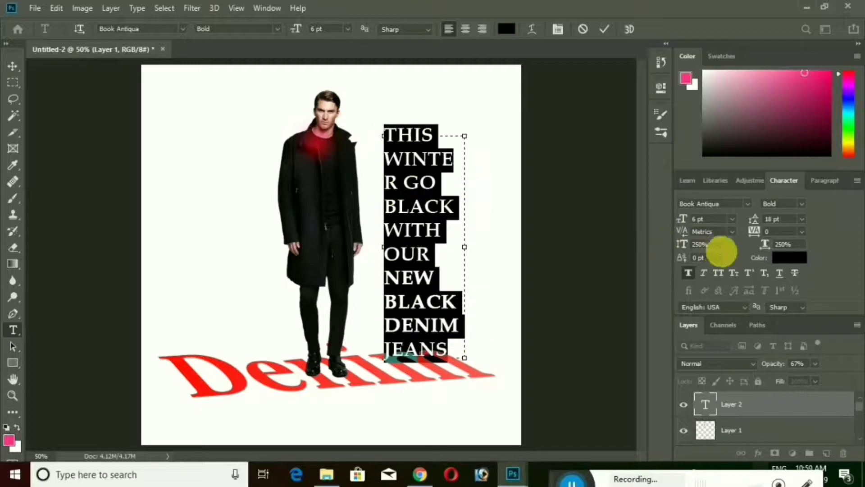
{"action": "left_click", "coordinate": [704, 220]}
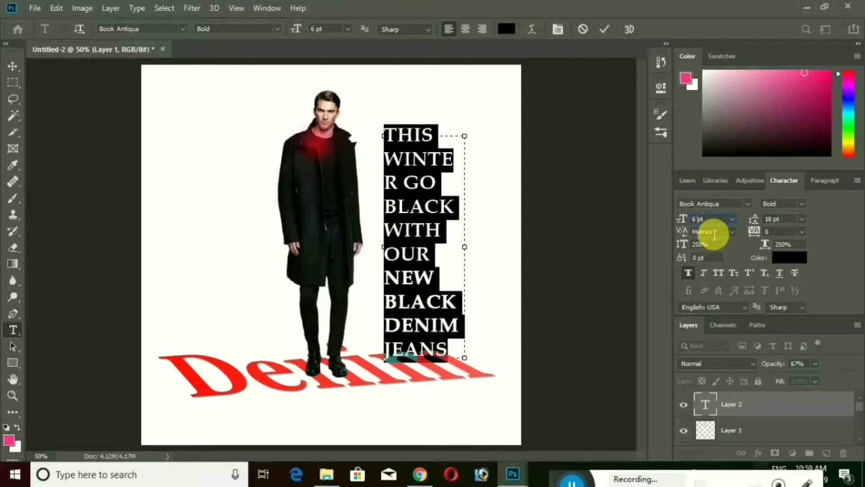
{"action": "type", "text": "5"}
{"action": "key", "text": "Return"}
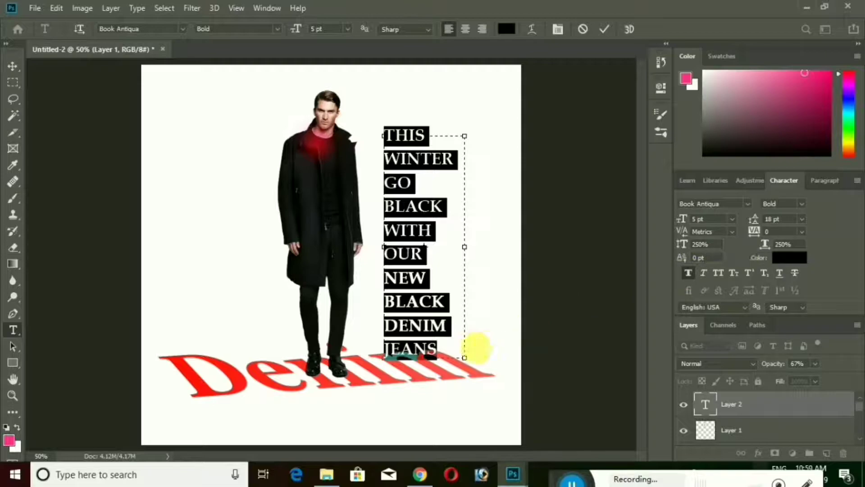
{"action": "left_click_drag", "start_coordinate": [464, 357], "coordinate": [470, 343]}
{"action": "left_click", "coordinate": [13, 82]}
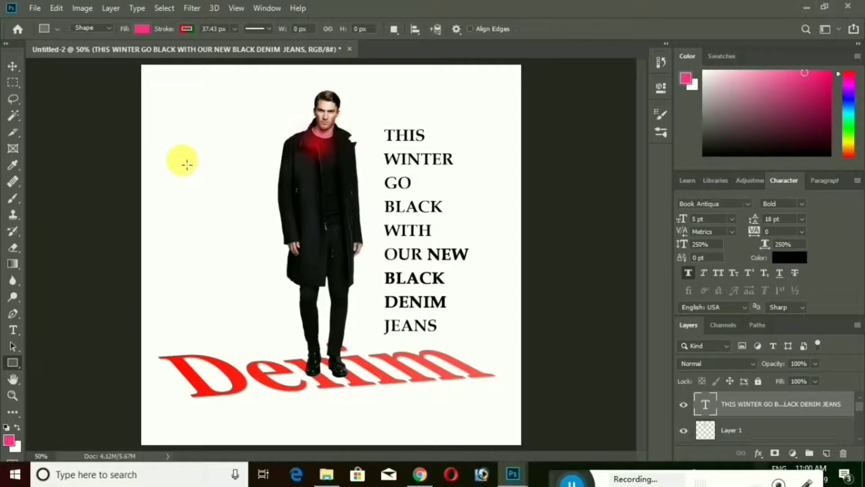
Draw a narrow vertical rectangle about 92 by 1018 px left of the man and add a red linear Gradient Overlay to it
{"action": "left_click_drag", "start_coordinate": [180, 67], "coordinate": [207, 387]}
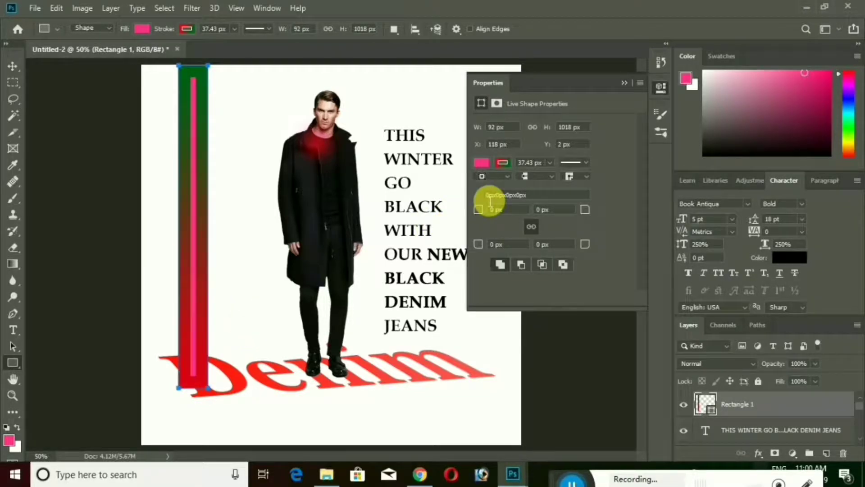
{"action": "left_click", "coordinate": [623, 80]}
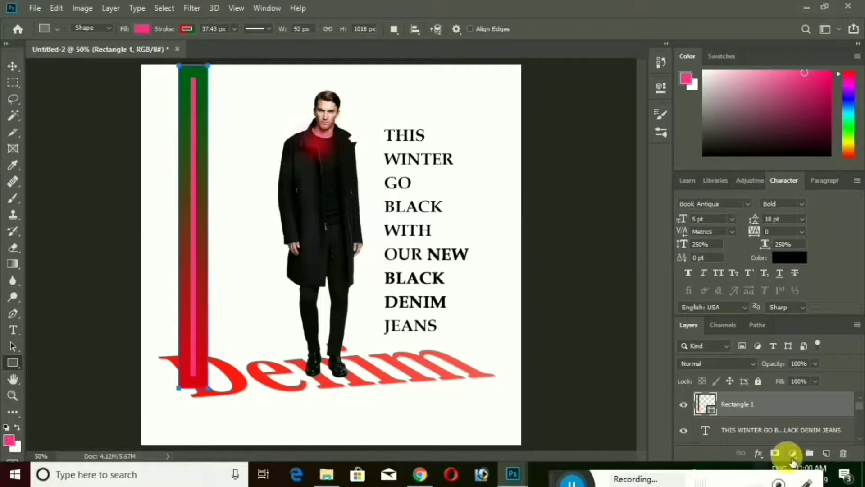
{"action": "left_click", "coordinate": [761, 453]}
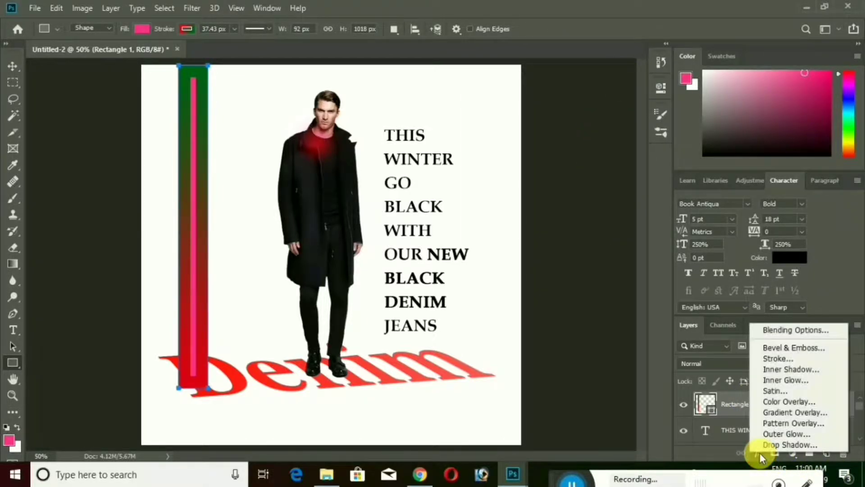
{"action": "left_click", "coordinate": [782, 412]}
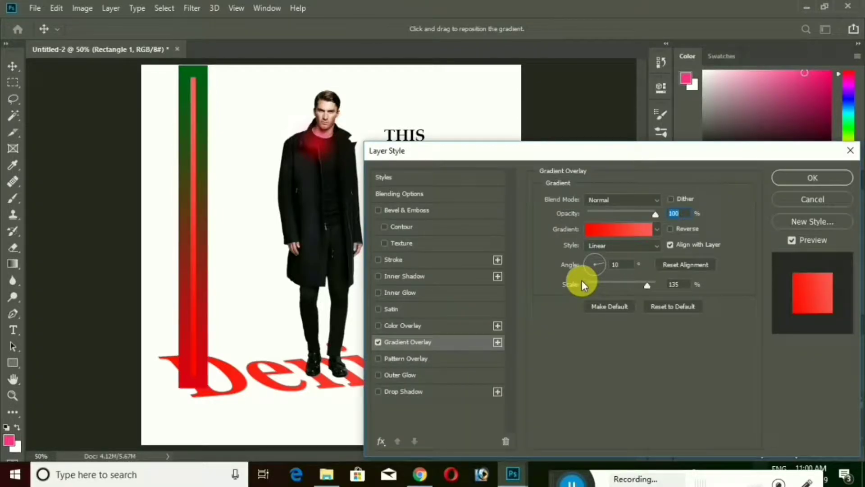
{"action": "left_click", "coordinate": [785, 178]}
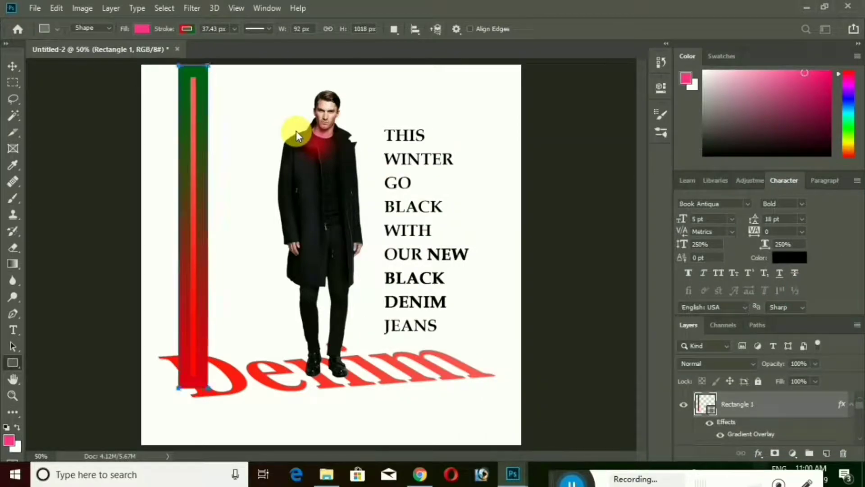
Remove the stroke from the tall rectangle
{"action": "left_click", "coordinate": [188, 27]}
{"action": "left_click", "coordinate": [140, 54]}
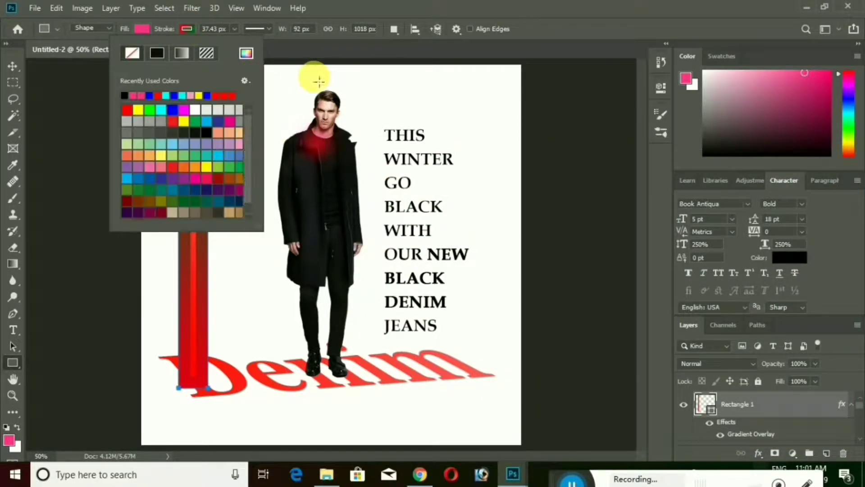
{"action": "left_click", "coordinate": [288, 47]}
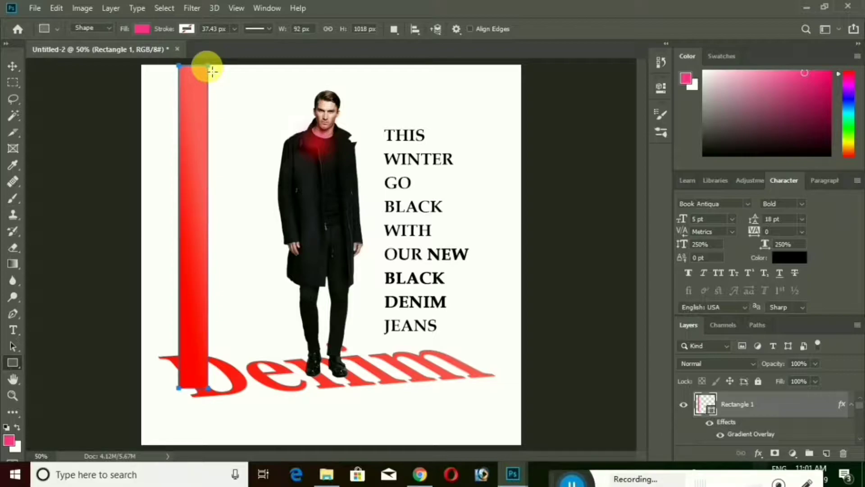
Distort the rectangle into a diagonal band running from the poster's left edge across the man's upper body to the top edge
{"action": "left_click", "coordinate": [13, 68]}
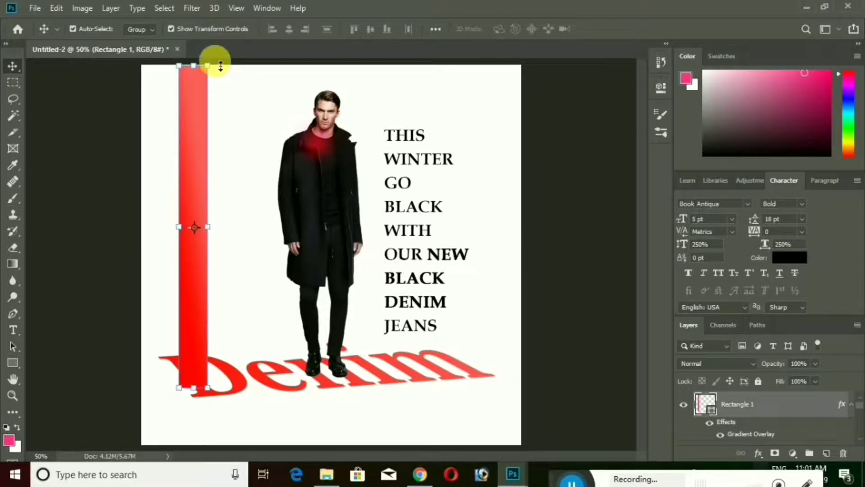
{"action": "left_click_drag", "start_coordinate": [222, 68], "coordinate": [288, 71]}
{"action": "left_click_drag", "start_coordinate": [258, 102], "coordinate": [287, 93]}
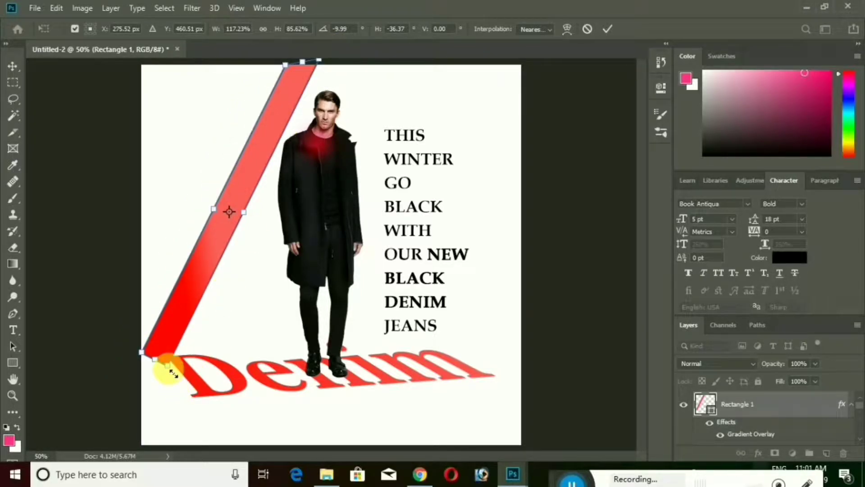
{"action": "mouse_move", "coordinate": [165, 370]}
{"action": "left_mouse_down"}
{"action": "mouse_move", "coordinate": [151, 372]}
{"action": "mouse_move", "coordinate": [158, 381]}
{"action": "left_mouse_up"}
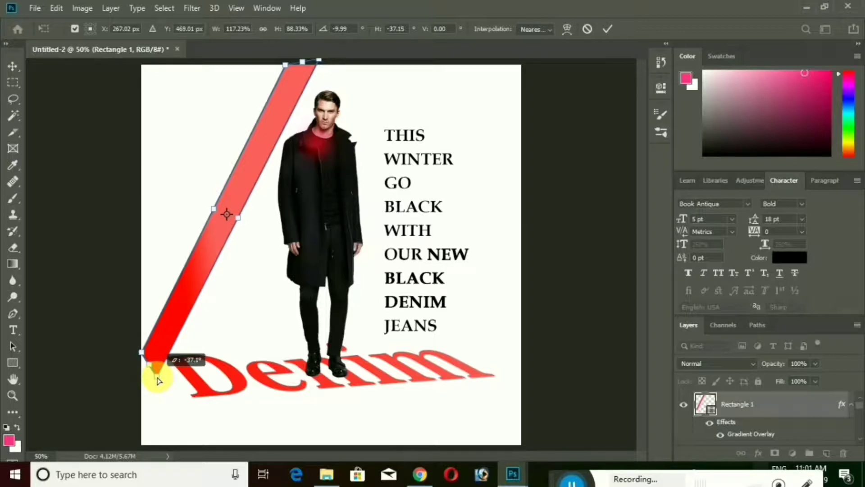
{"action": "left_click_drag", "start_coordinate": [338, 64], "coordinate": [382, 135]}
{"action": "left_click_drag", "start_coordinate": [284, 174], "coordinate": [315, 155]}
{"action": "left_click_drag", "start_coordinate": [418, 101], "coordinate": [479, 77]}
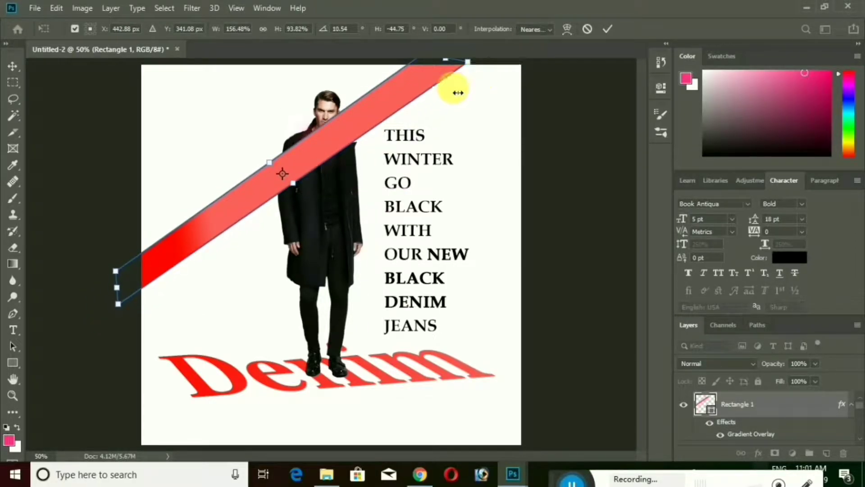
{"action": "left_click_drag", "start_coordinate": [293, 180], "coordinate": [300, 164]}
{"action": "key", "text": "Return"}
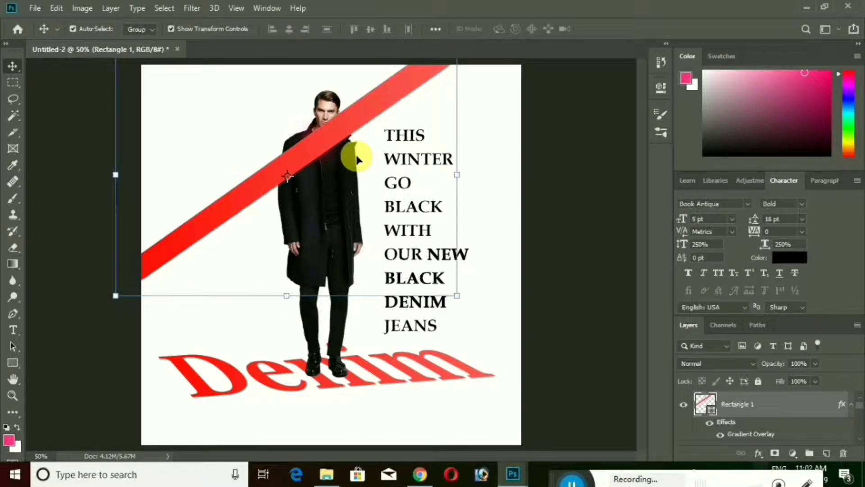
Place the diagonal red band behind the man and duplicate it below the original
{"action": "left_click_drag", "start_coordinate": [753, 406], "coordinate": [740, 441]}
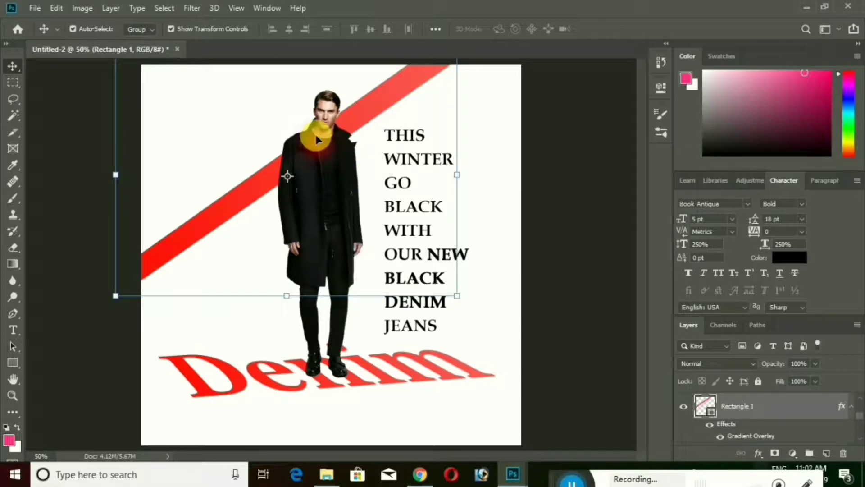
{"action": "key", "text": "ctrl+z"}
{"action": "key", "text": "ctrl+z"}
{"action": "key", "text": "ctrl+z"}
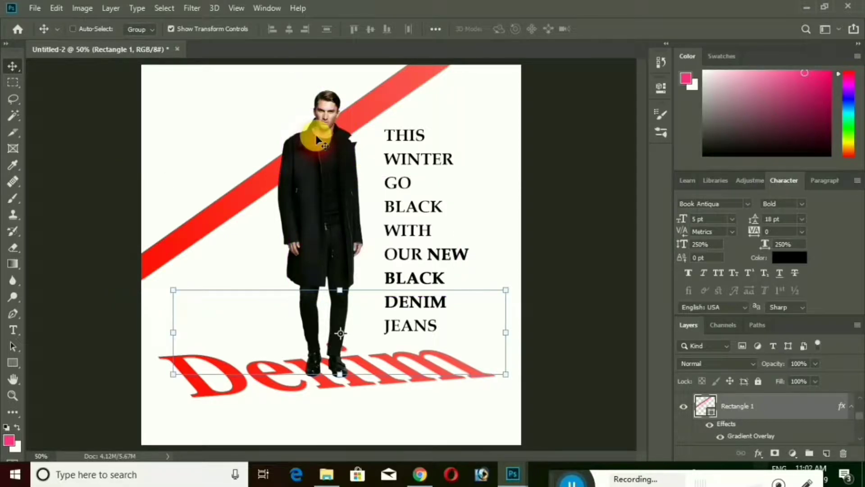
{"action": "key", "text": "ctrl+z"}
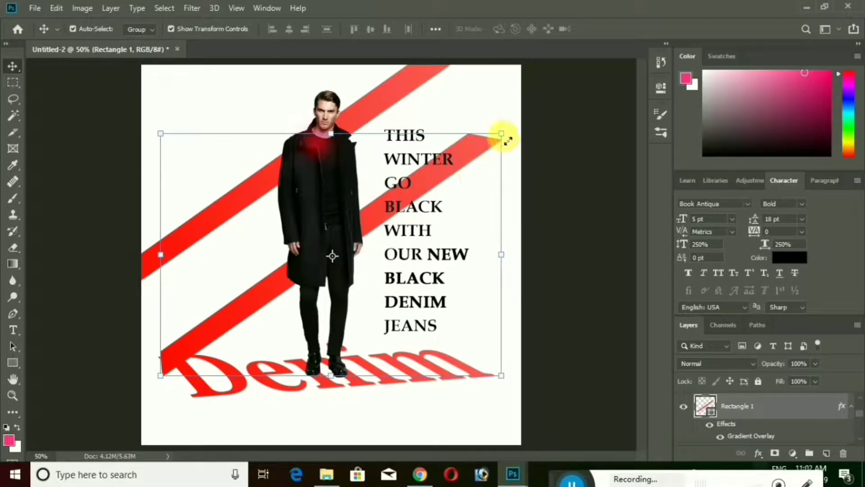
Shrink the duplicated band and place it at the poster's left edge, just above and parallel to the main band
{"action": "left_click_drag", "start_coordinate": [506, 137], "coordinate": [327, 255]}
{"action": "left_click_drag", "start_coordinate": [244, 257], "coordinate": [244, 236]}
{"action": "left_click_drag", "start_coordinate": [269, 287], "coordinate": [189, 206]}
{"action": "key", "text": "Return"}
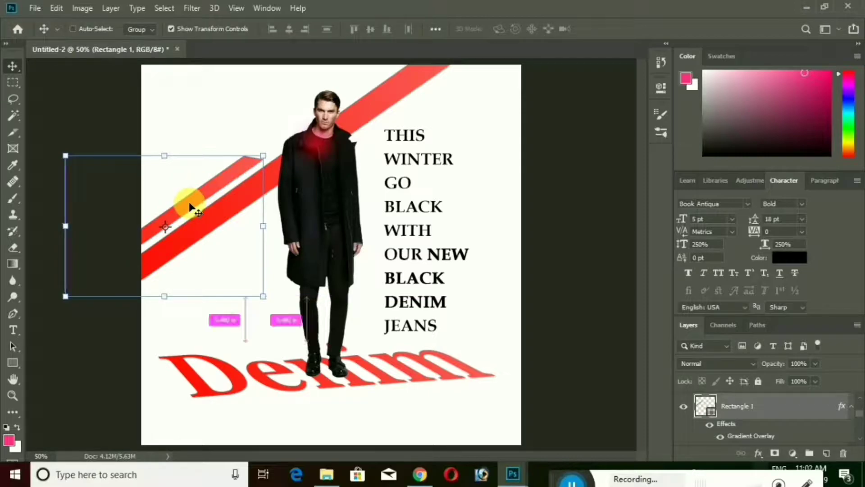
Add two more small copies of the band, one in the poster's upper-left corner and one beside the main band's upper end
{"action": "left_click_drag", "start_coordinate": [273, 292], "coordinate": [273, 293]}
{"action": "left_click_drag", "start_coordinate": [238, 140], "coordinate": [583, 120]}
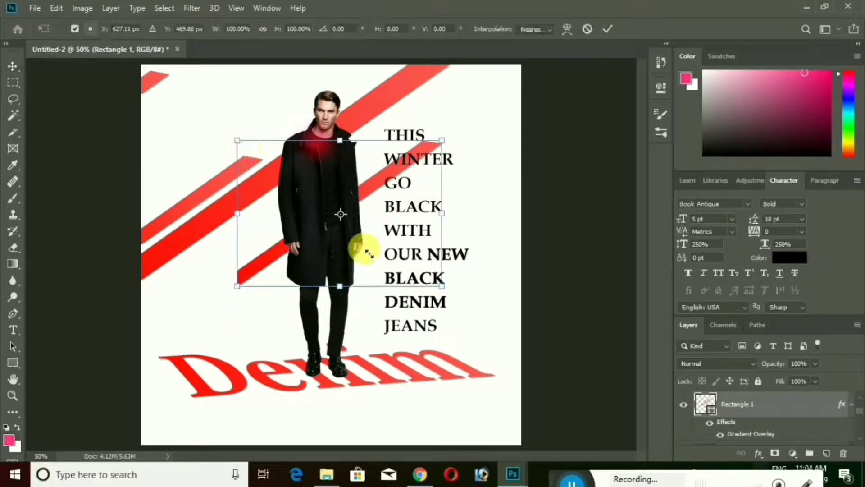
{"action": "left_click_drag", "start_coordinate": [444, 92], "coordinate": [448, 82]}
{"action": "key", "text": "Return"}
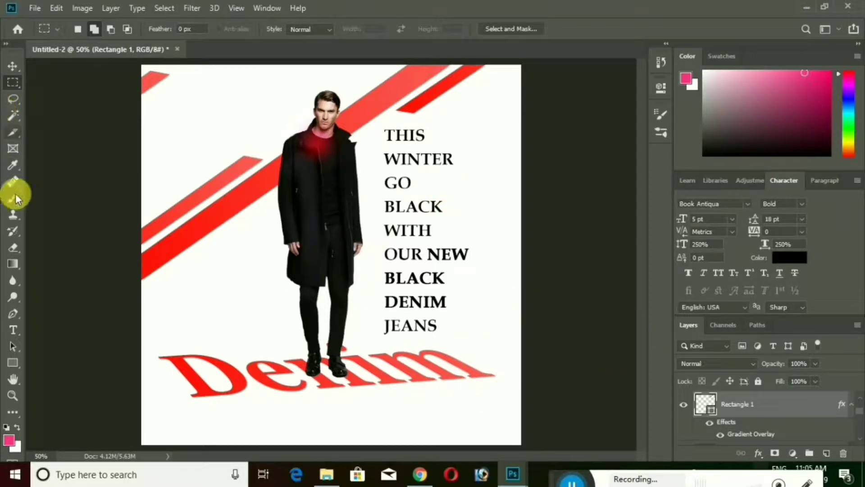
Create a small text box below the right part of the Denim title and enter "BUY NOW ON"
{"action": "left_click", "coordinate": [13, 330]}
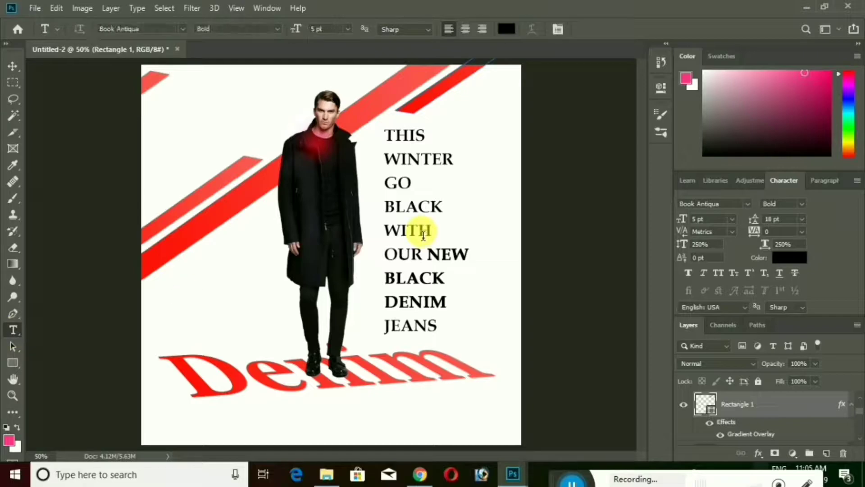
{"action": "left_click", "coordinate": [396, 399]}
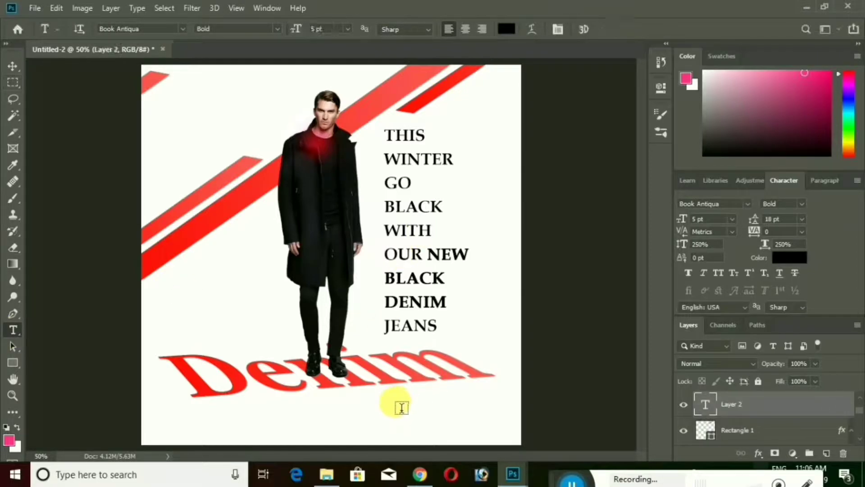
{"action": "left_click_drag", "start_coordinate": [424, 416], "coordinate": [465, 446]}
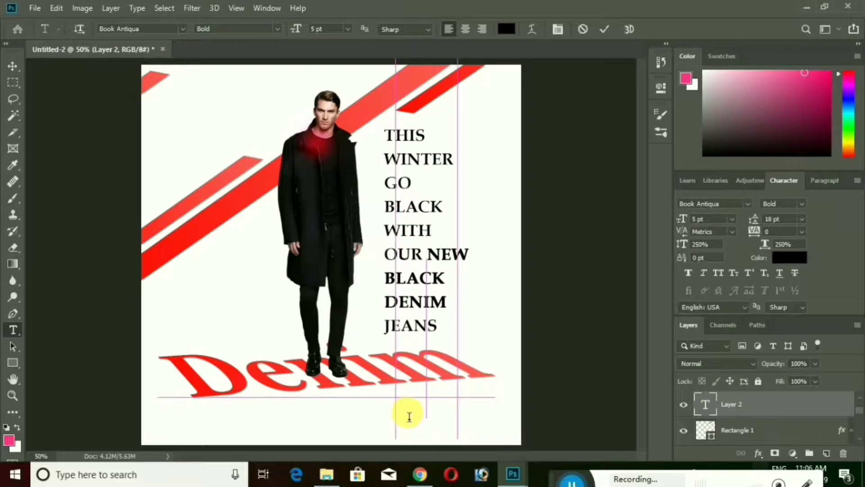
{"action": "key", "text": "BackSpace"}
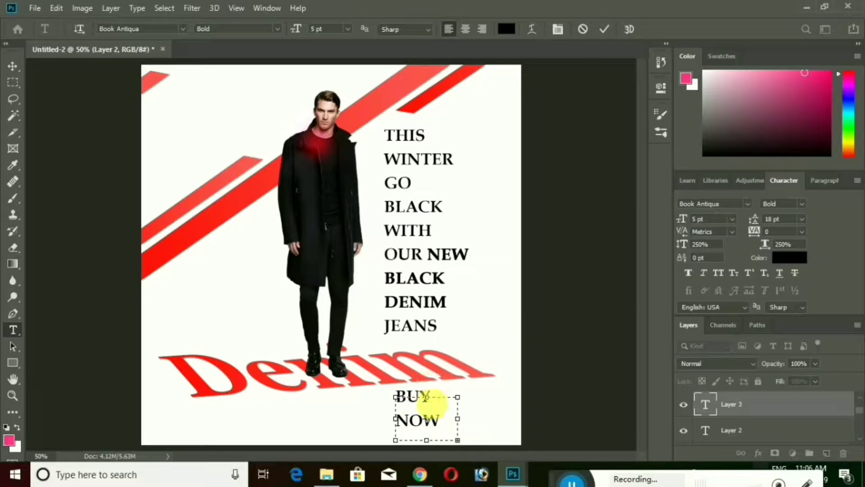
Set the "BUY NOW ON" text to 3 pt, right-aligned, with 8 pt leading
{"action": "left_click_drag", "start_coordinate": [402, 409], "coordinate": [458, 448]}
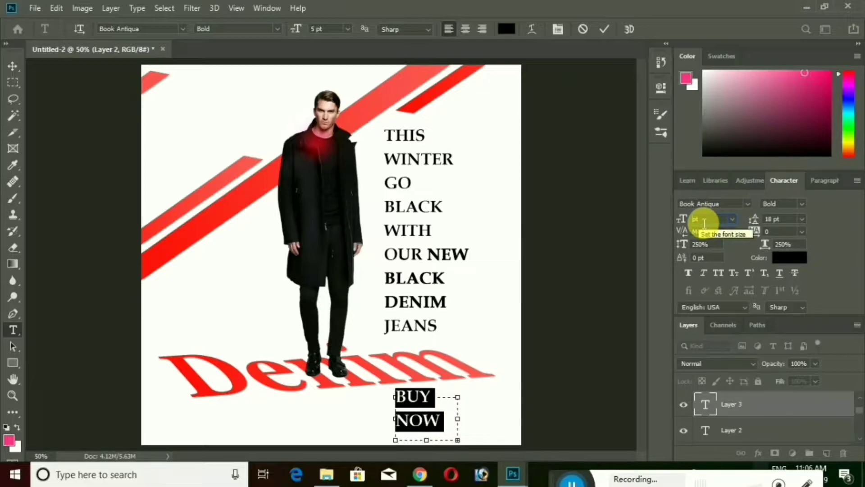
{"action": "left_click", "coordinate": [802, 205]}
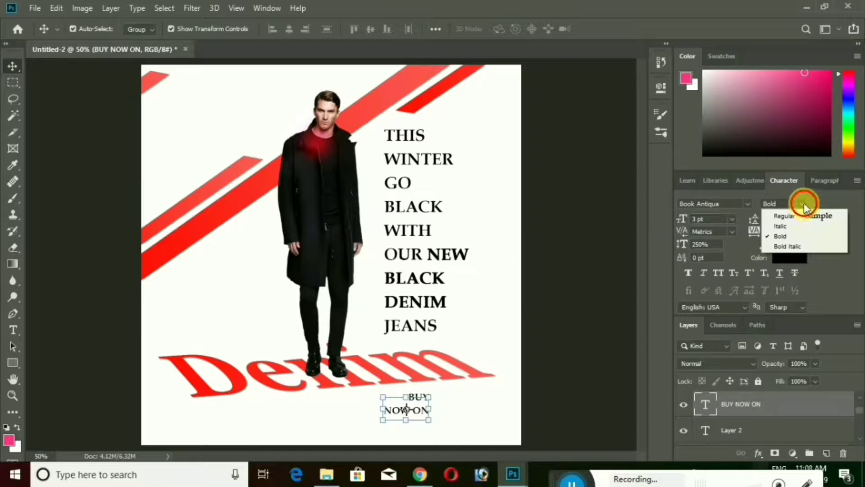
{"action": "left_click", "coordinate": [803, 205]}
{"action": "left_click", "coordinate": [801, 217]}
{"action": "left_click", "coordinate": [785, 257]}
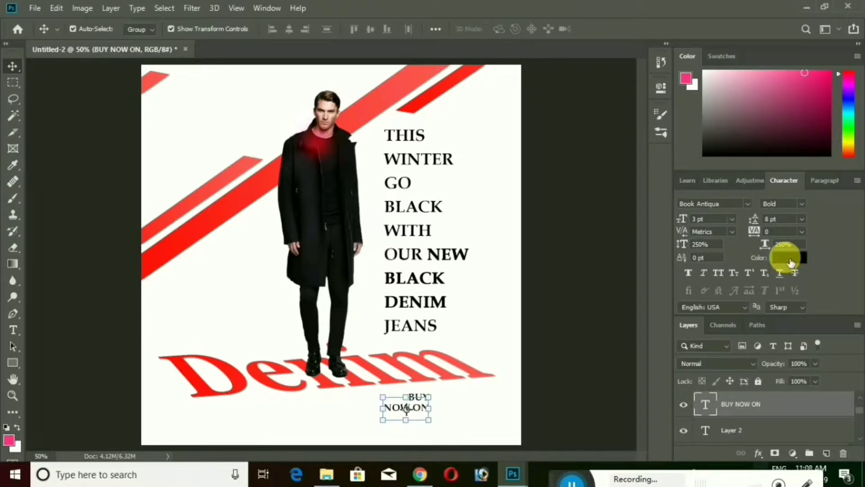
Apply Faux Bold to the "BUY NOW ON" text and widen its box so "NOW ON" fits on one line
{"action": "left_click", "coordinate": [13, 83]}
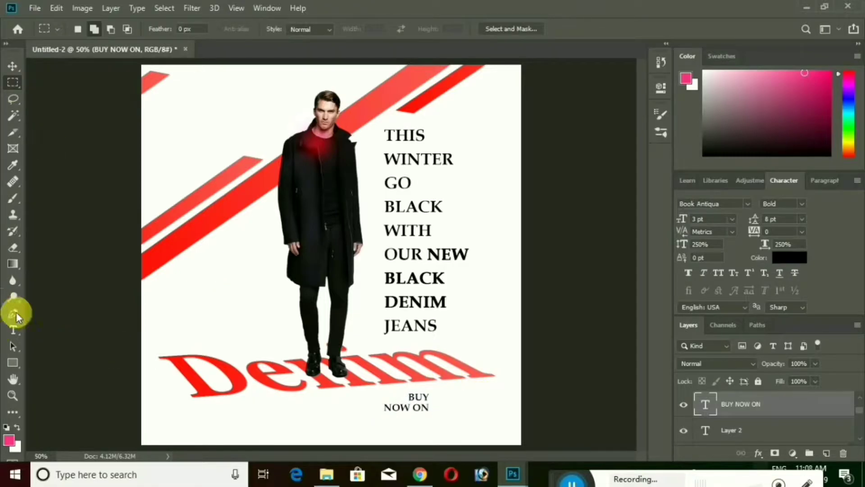
{"action": "left_click", "coordinate": [13, 331]}
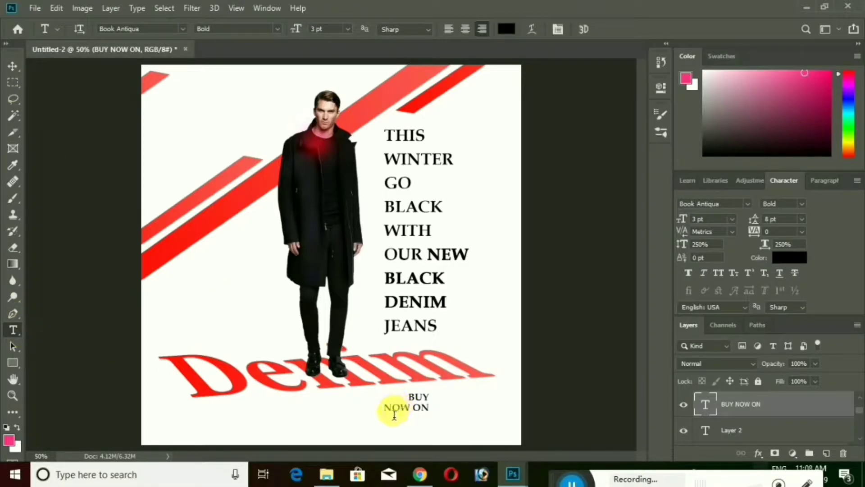
{"action": "left_click_drag", "start_coordinate": [406, 397], "coordinate": [434, 416]}
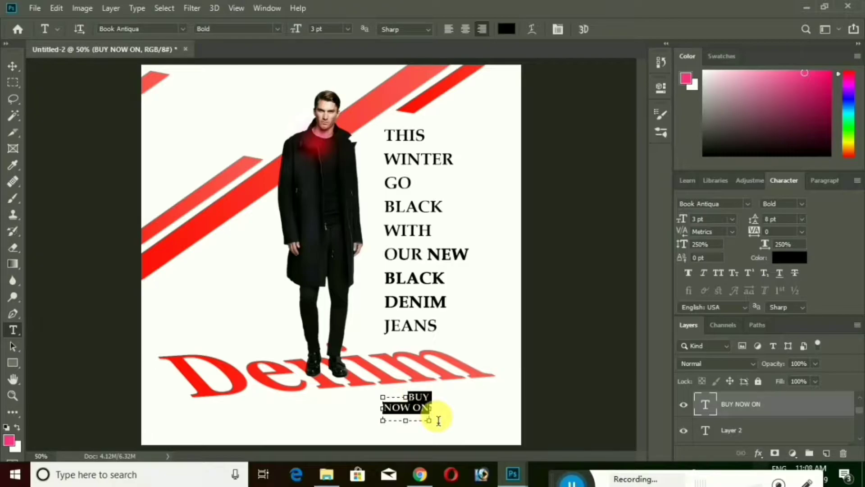
{"action": "left_click", "coordinate": [689, 272]}
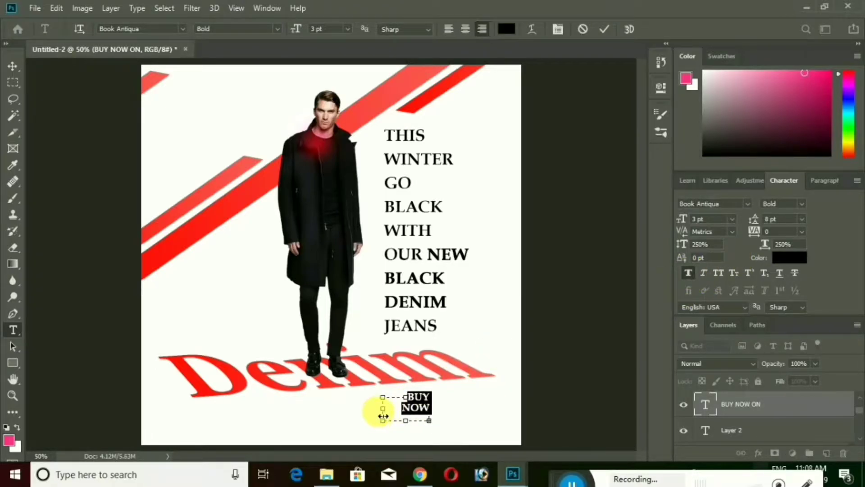
{"action": "left_click_drag", "start_coordinate": [384, 414], "coordinate": [432, 420]}
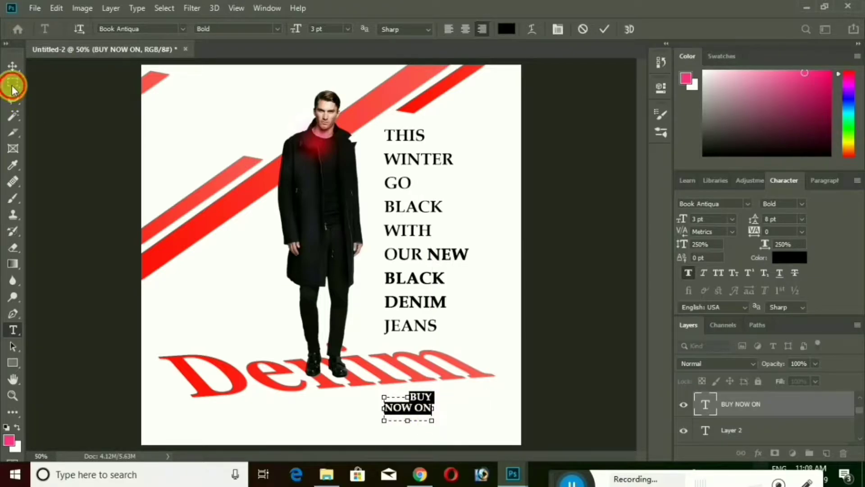
{"action": "left_click", "coordinate": [12, 86]}
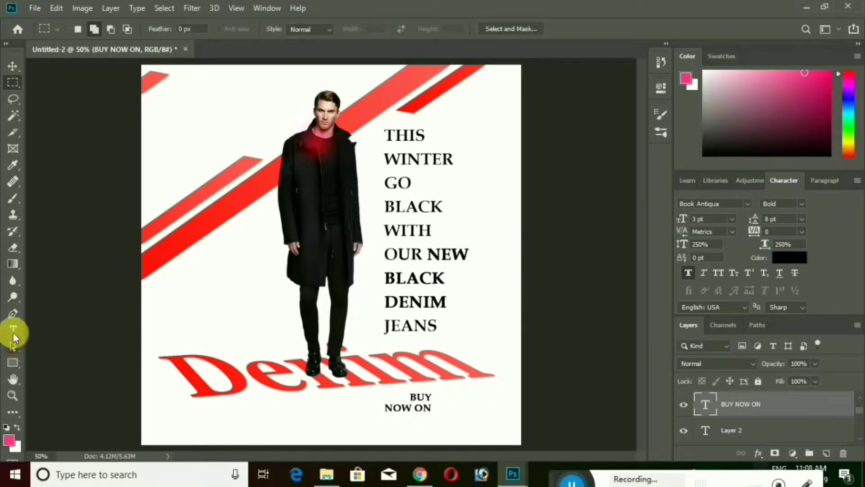
Draw a vertical line about 102 px tall with a 1 px weight and place it just right of "BUY NOW ON"
{"action": "left_click_drag", "start_coordinate": [12, 362], "coordinate": [60, 411]}
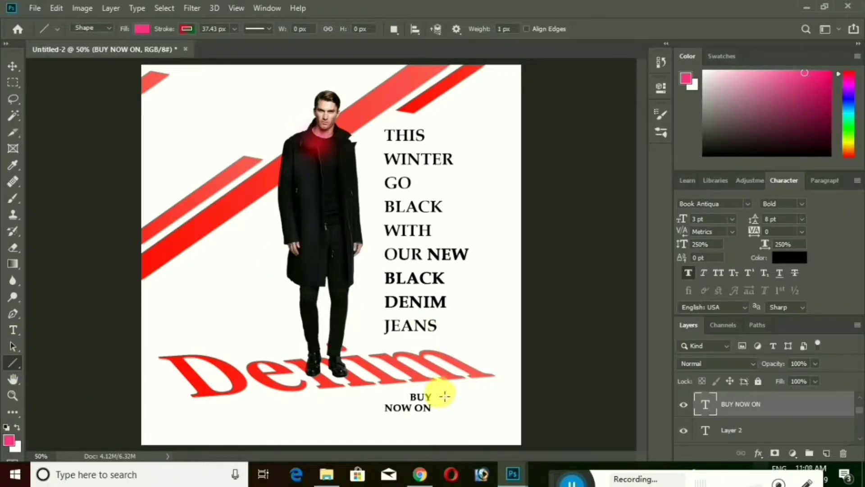
{"action": "left_click_drag", "start_coordinate": [438, 386], "coordinate": [447, 423]}
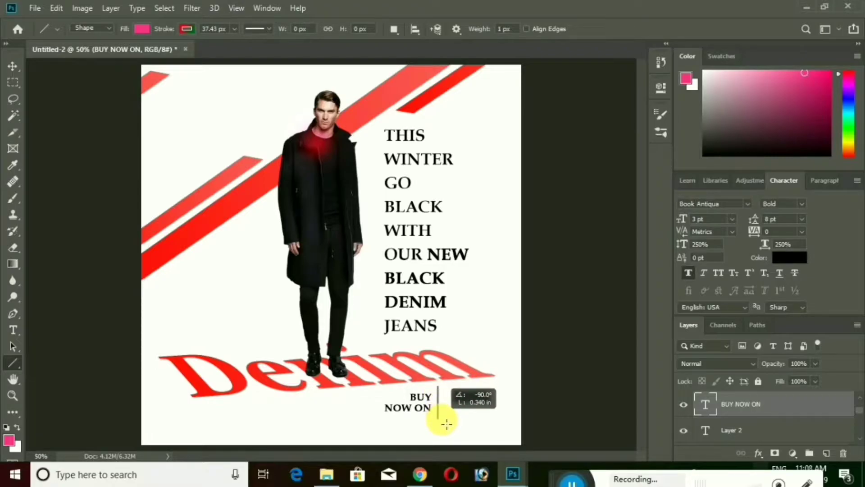
{"action": "left_click_drag", "start_coordinate": [447, 424], "coordinate": [444, 418]}
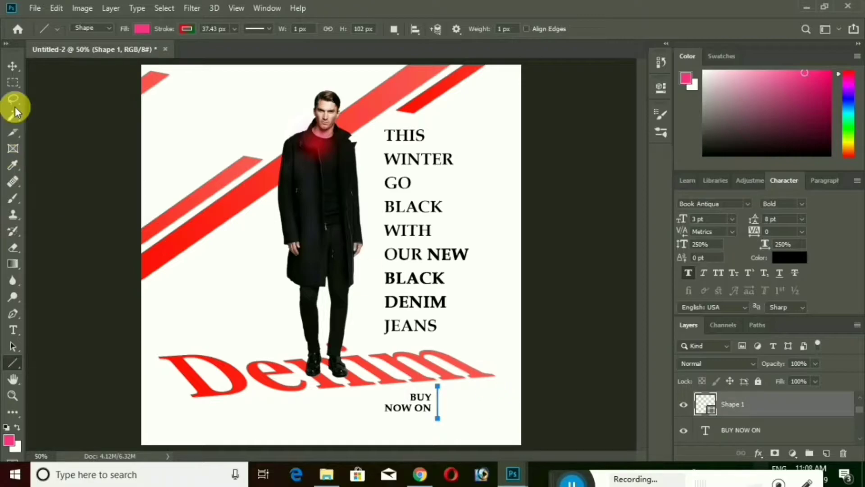
{"action": "left_click", "coordinate": [12, 67]}
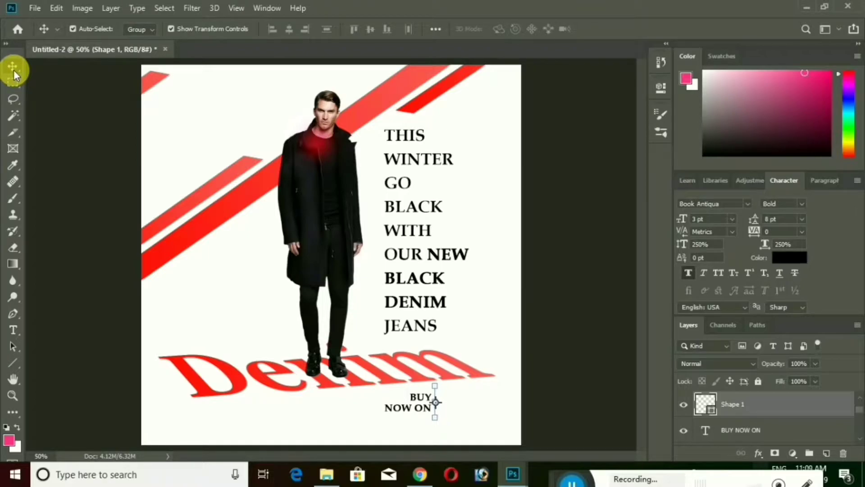
{"action": "left_click", "coordinate": [12, 82]}
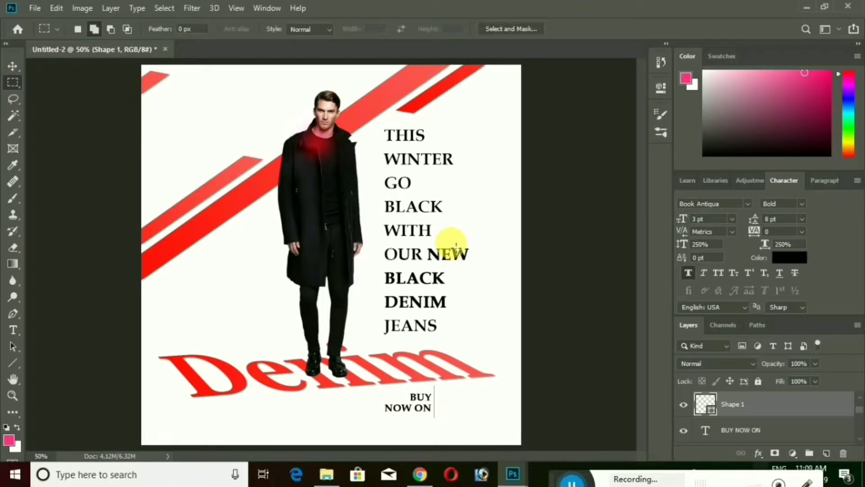
{"action": "left_click", "coordinate": [13, 66]}
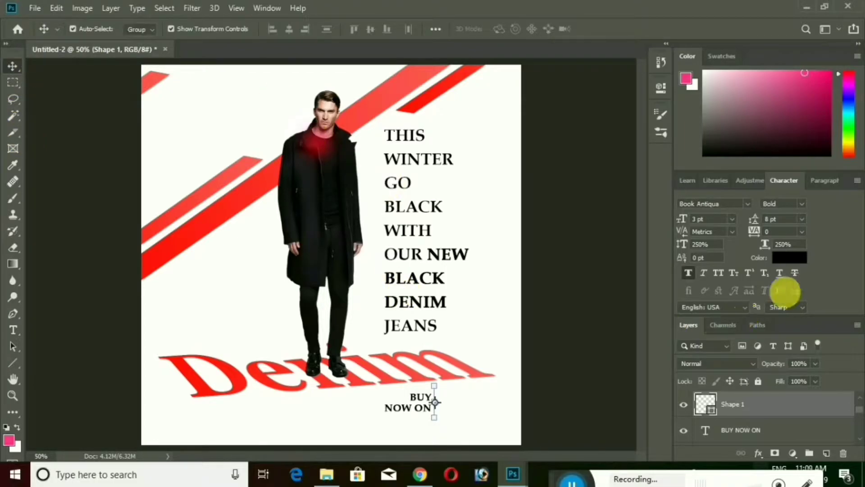
Pick black as the text colour and give the vertical line a solid black stroke
{"action": "left_click", "coordinate": [789, 257]}
{"action": "mouse_move", "coordinate": [533, 373]}
{"action": "left_mouse_down"}
{"action": "mouse_move", "coordinate": [713, 193]}
{"action": "mouse_move", "coordinate": [749, 234]}
{"action": "mouse_move", "coordinate": [523, 372]}
{"action": "left_mouse_up"}
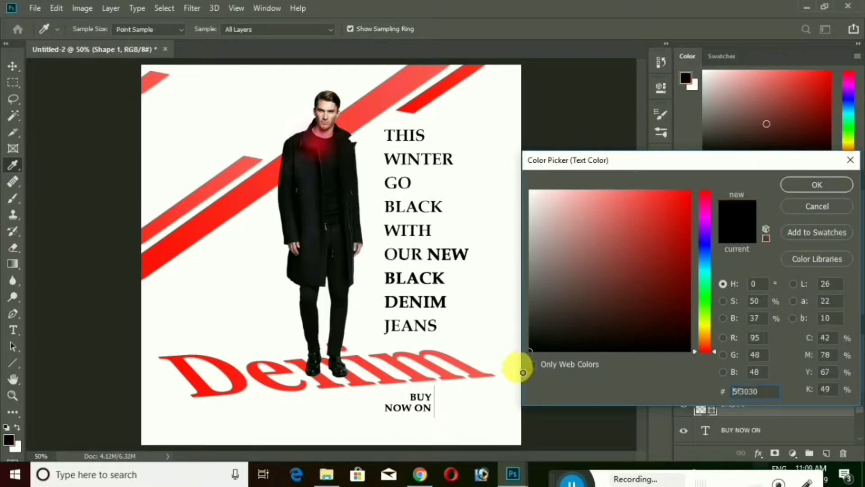
{"action": "left_click", "coordinate": [817, 184]}
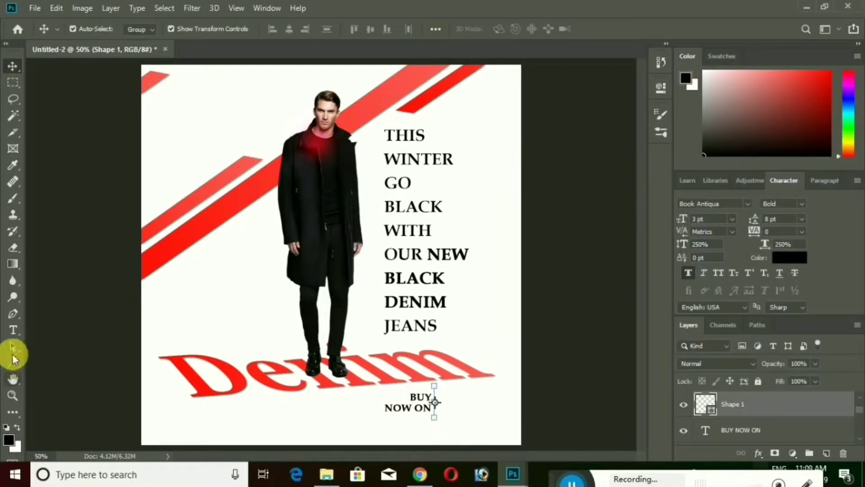
{"action": "left_click", "coordinate": [188, 29]}
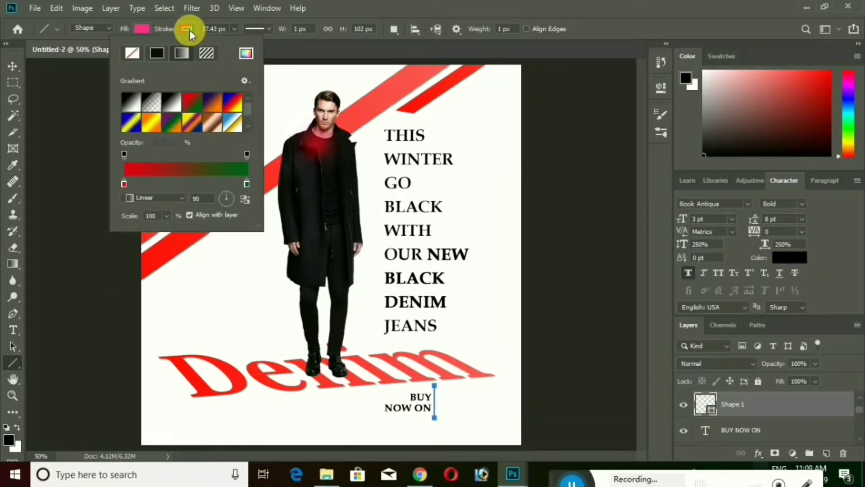
{"action": "left_click", "coordinate": [154, 54]}
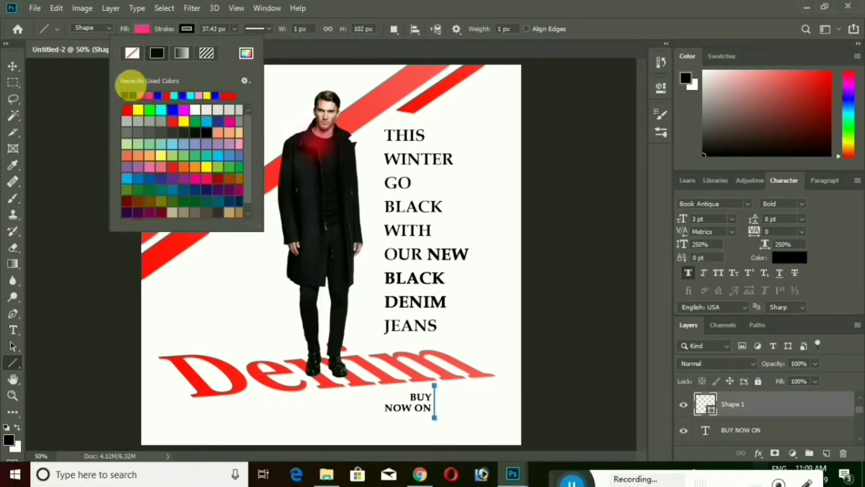
{"action": "left_click", "coordinate": [137, 29]}
{"action": "left_click", "coordinate": [79, 95]}
{"action": "left_click", "coordinate": [186, 29]}
{"action": "left_click", "coordinate": [13, 83]}
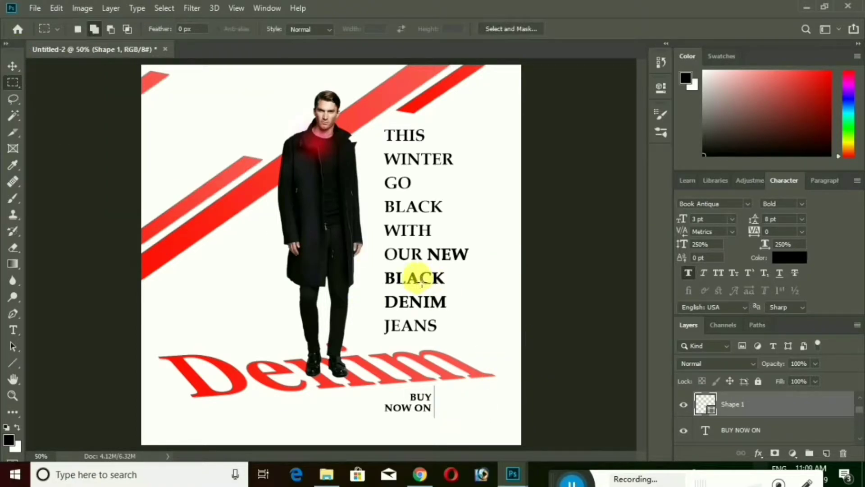
Switch to Chrome, search the web for "amazon logo png" and open a preview of an Amazon logo image
{"action": "left_click", "coordinate": [801, 7]}
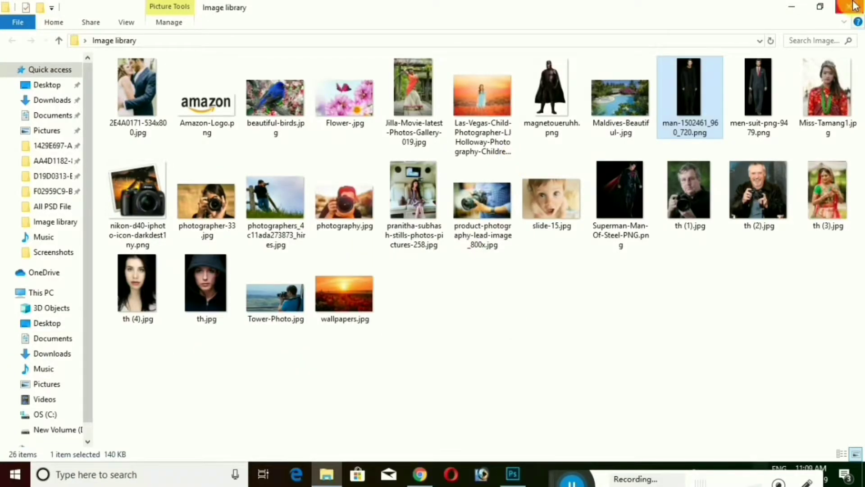
{"action": "left_click", "coordinate": [847, 8]}
{"action": "left_click", "coordinate": [420, 473]}
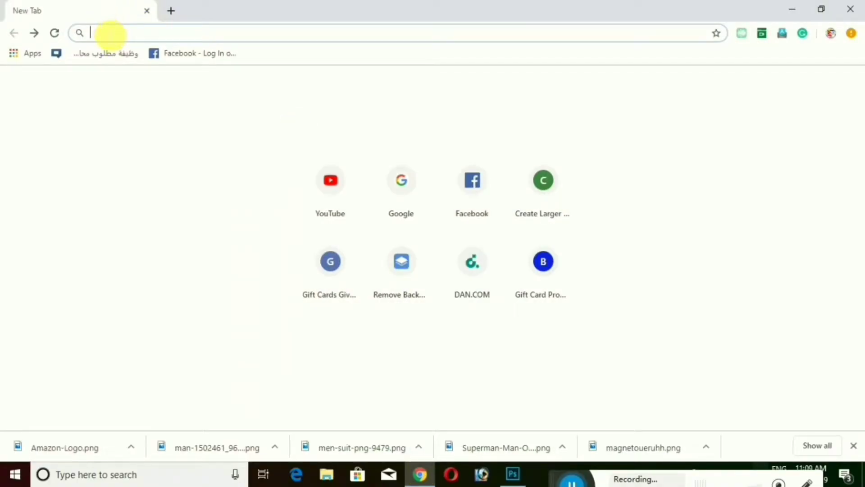
{"action": "left_click", "coordinate": [111, 36]}
{"action": "type", "text": "AMAZON"}
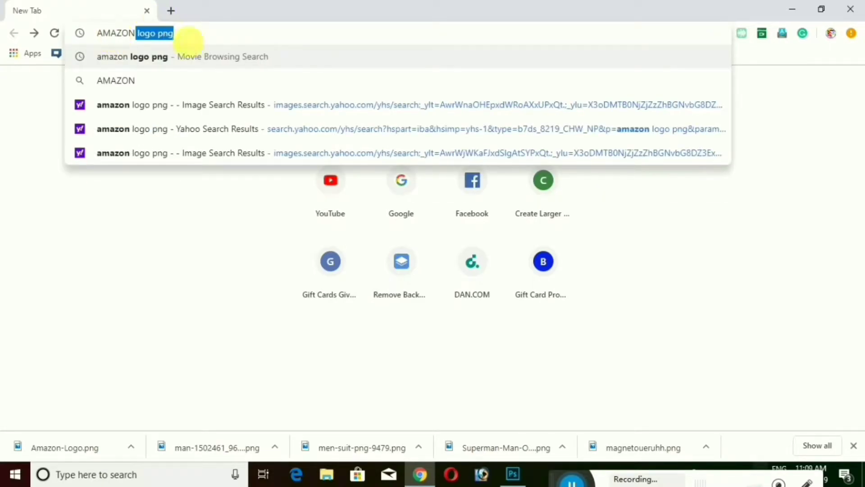
{"action": "left_click", "coordinate": [188, 36]}
{"action": "key", "text": "Return"}
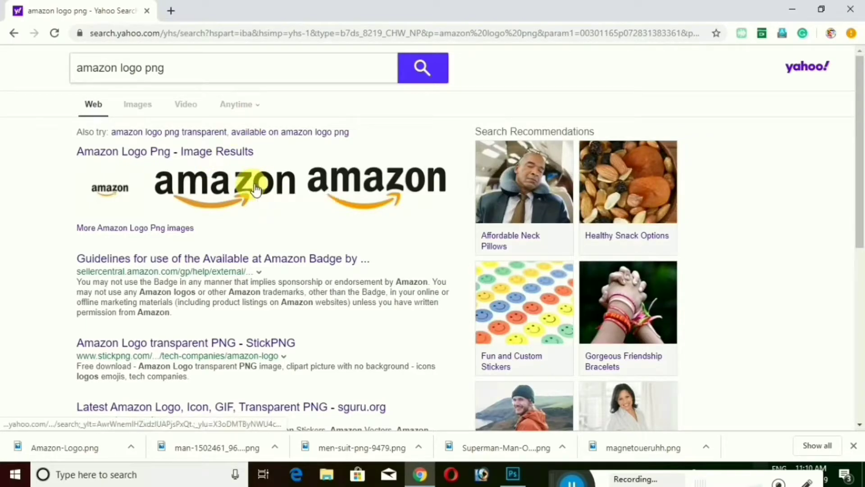
{"action": "left_click", "coordinate": [247, 185]}
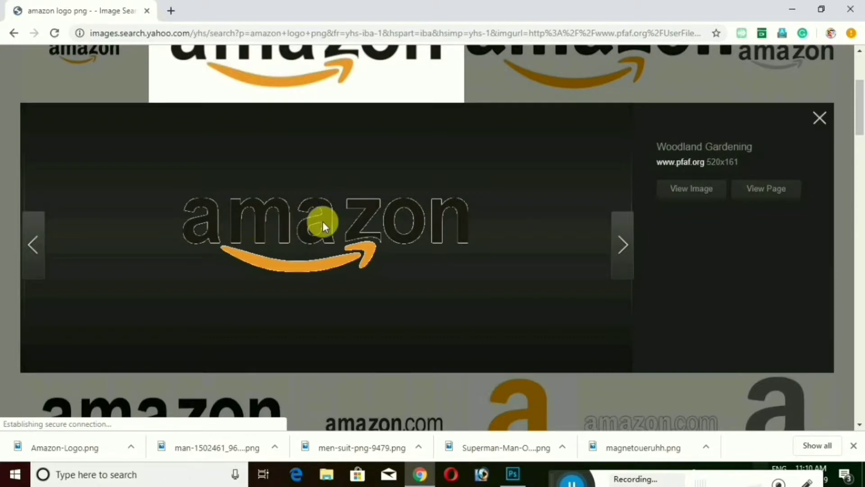
{"action": "right_click", "coordinate": [256, 214]}
{"action": "left_click", "coordinate": [281, 240]}
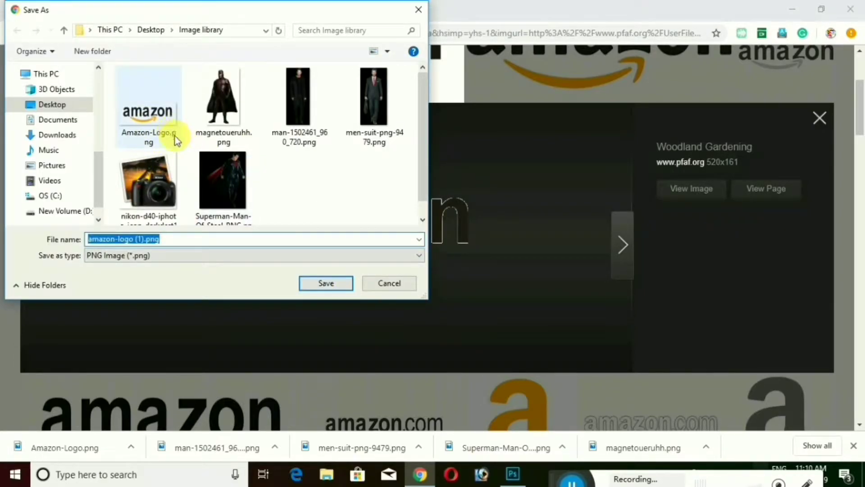
{"action": "left_click", "coordinate": [395, 285]}
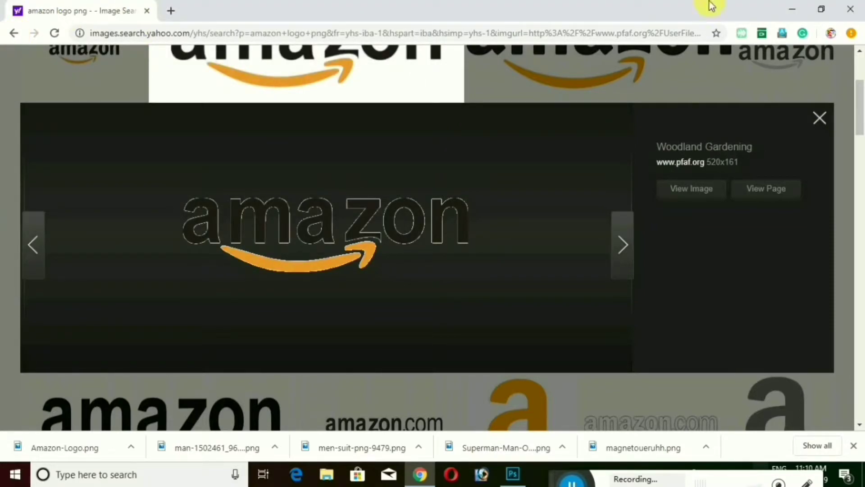
Place Amazon-Logo.png from the Image library folder into the poster, scaled to about 10% and positioned just right of the vertical line
{"action": "left_click", "coordinate": [792, 10]}
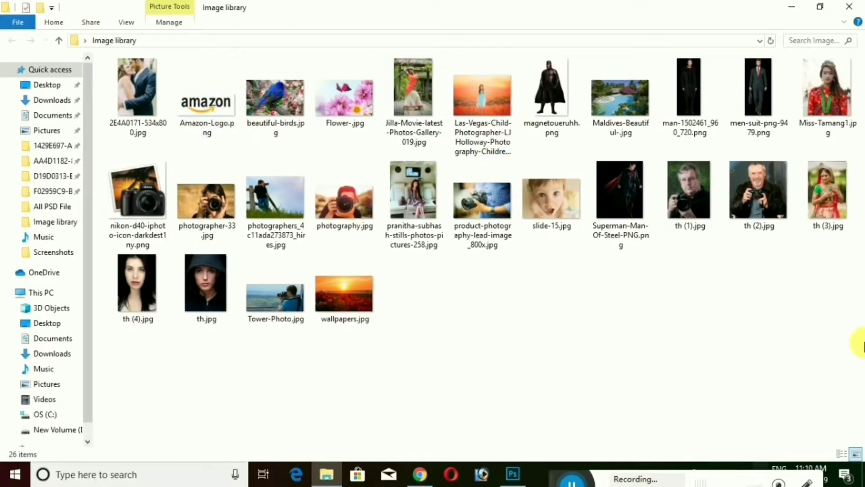
{"action": "left_click_drag", "start_coordinate": [220, 109], "coordinate": [479, 405]}
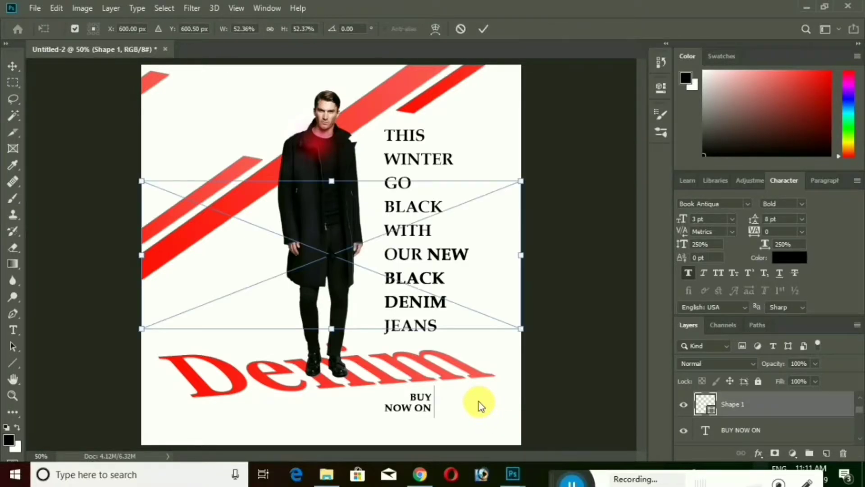
{"action": "left_click_drag", "start_coordinate": [520, 182], "coordinate": [513, 398]}
{"action": "key", "text": "Down"}
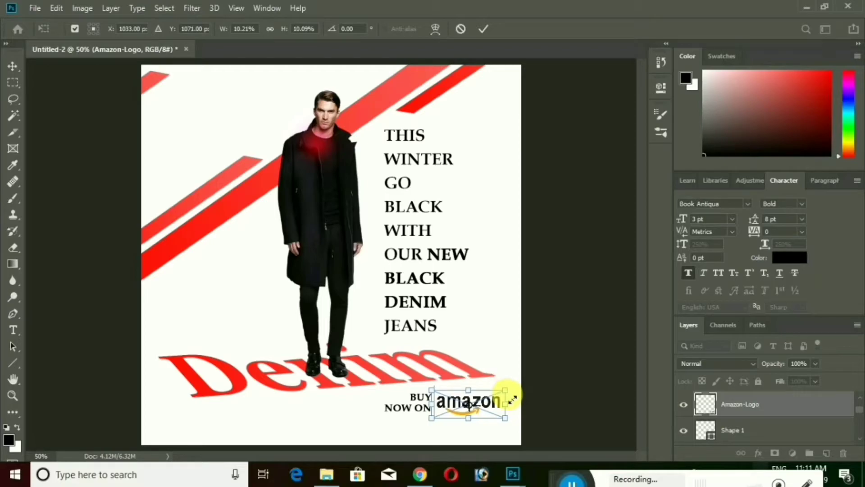
{"action": "left_click", "coordinate": [13, 83]}
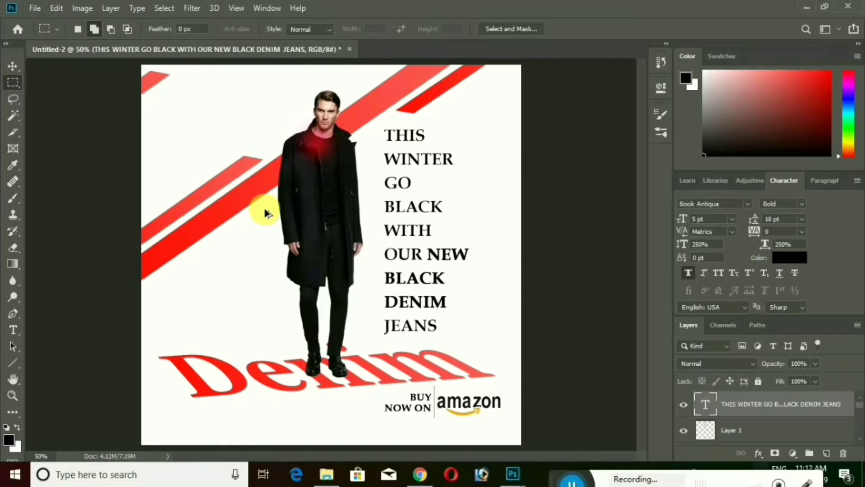
{"action": "scroll", "coordinate": [273, 216], "scroll_direction": "down", "scroll_amount": 1}
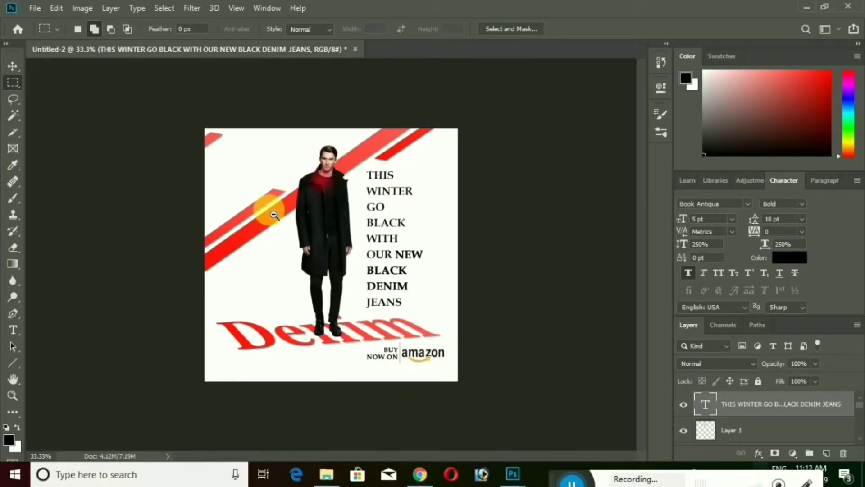
{"action": "left_click", "coordinate": [273, 215], "text": "alt"}
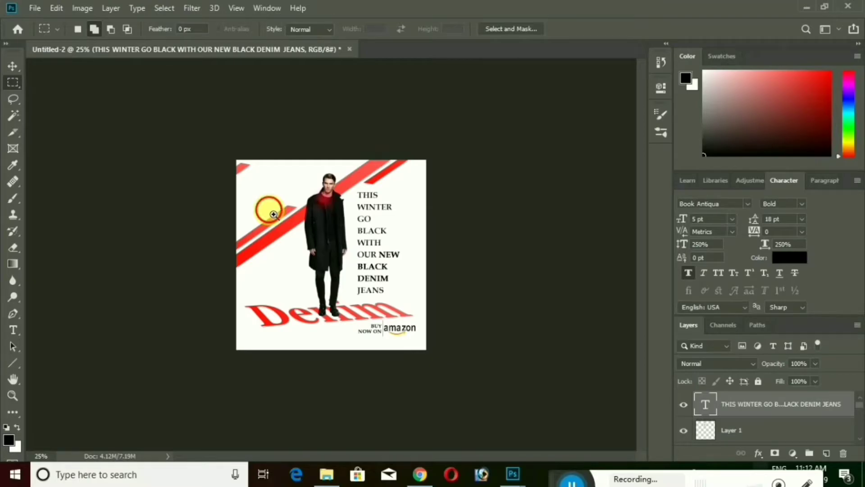
{"action": "left_click", "coordinate": [274, 215]}
{"action": "left_click", "coordinate": [273, 215]}
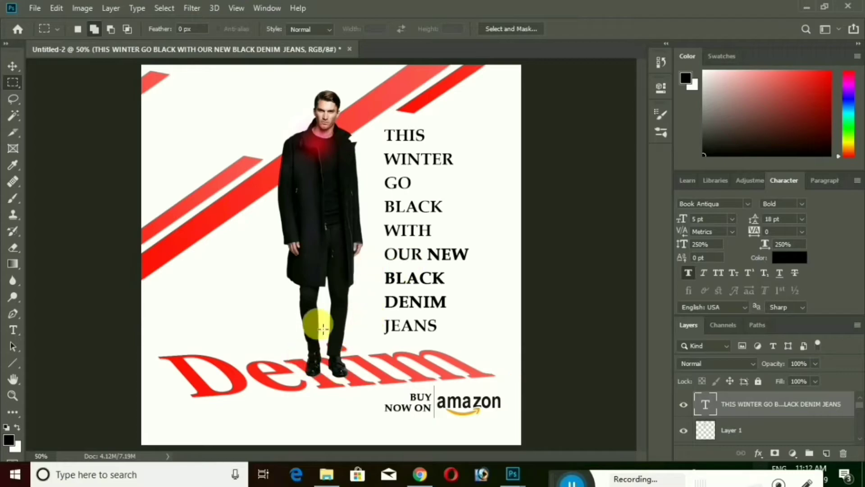
Start saving the poster under a new name, with the Desktop as location and JPEG as file type
{"action": "left_click", "coordinate": [38, 8]}
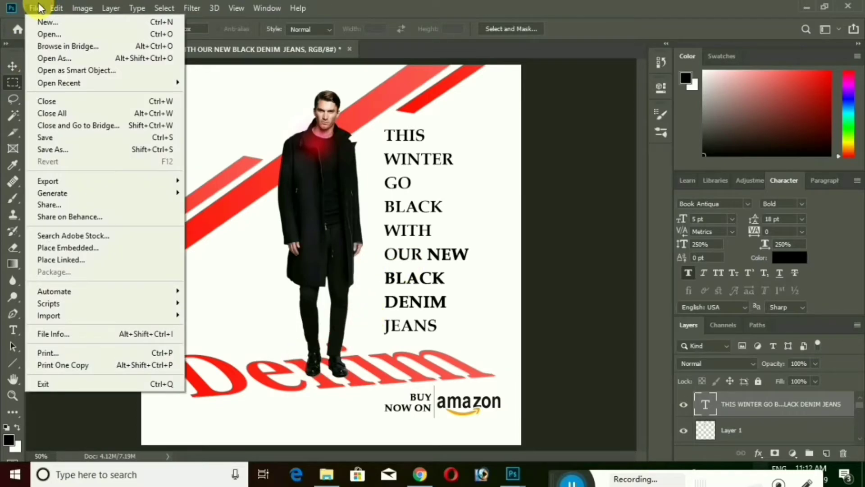
{"action": "left_click", "coordinate": [55, 149]}
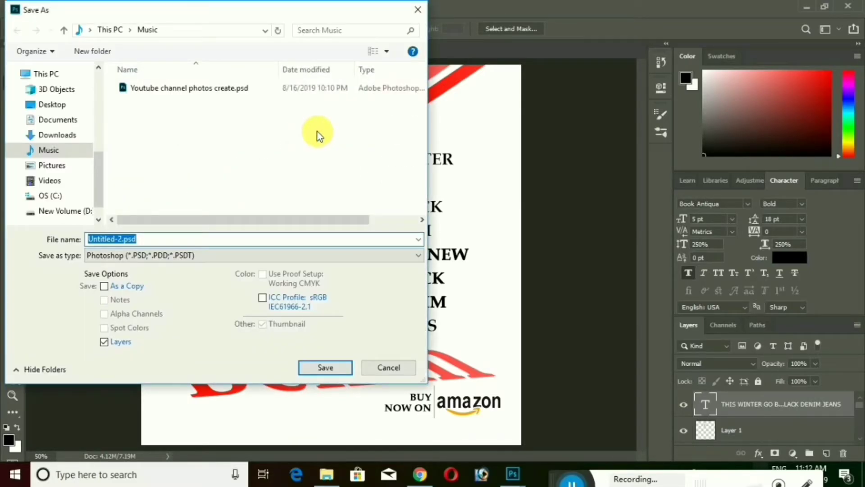
{"action": "left_click", "coordinate": [60, 105]}
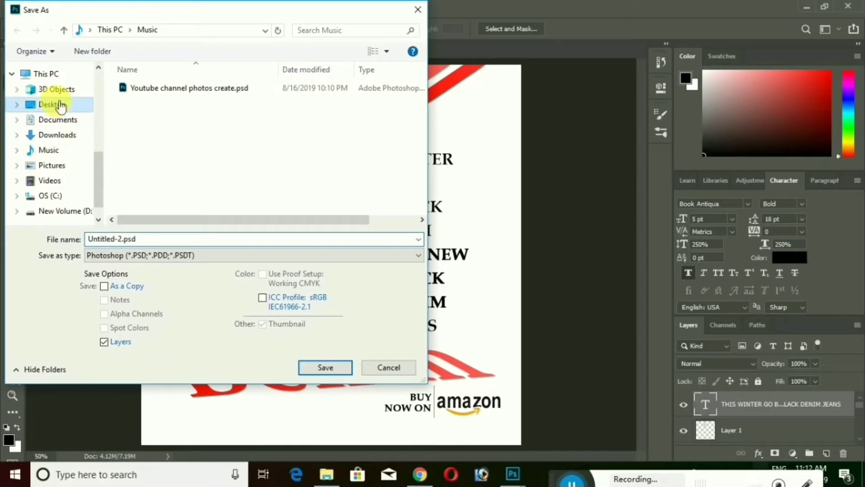
{"action": "left_click", "coordinate": [193, 254]}
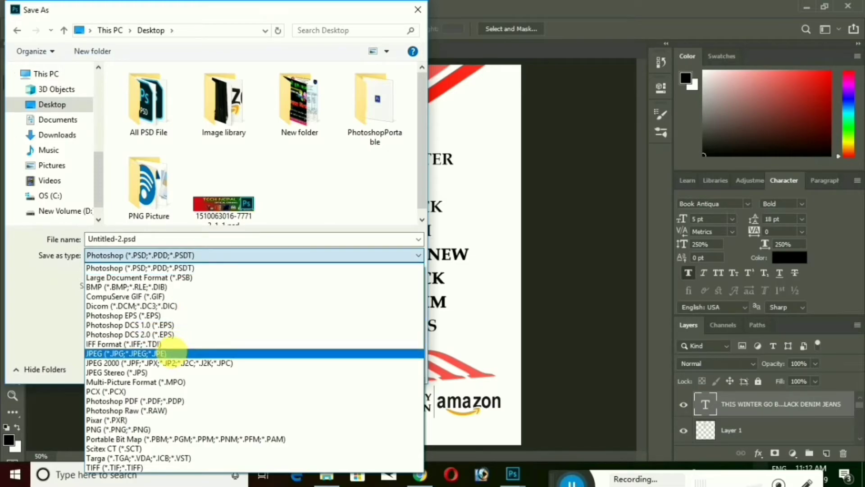
{"action": "left_click", "coordinate": [173, 354]}
Name the file Banner2.jpg and save it at Maximum quality 12 with the Baseline ("Standard") format
{"action": "left_click", "coordinate": [125, 243]}
{"action": "left_click", "coordinate": [123, 243]}
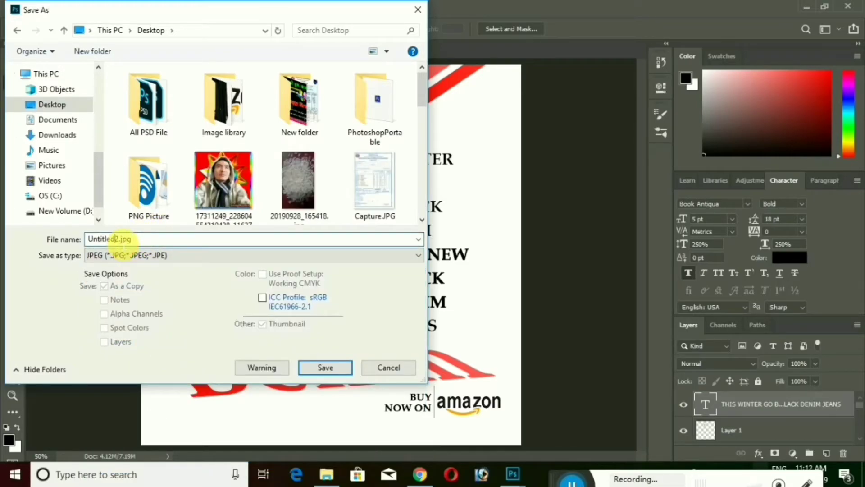
{"action": "type", "text": "M"}
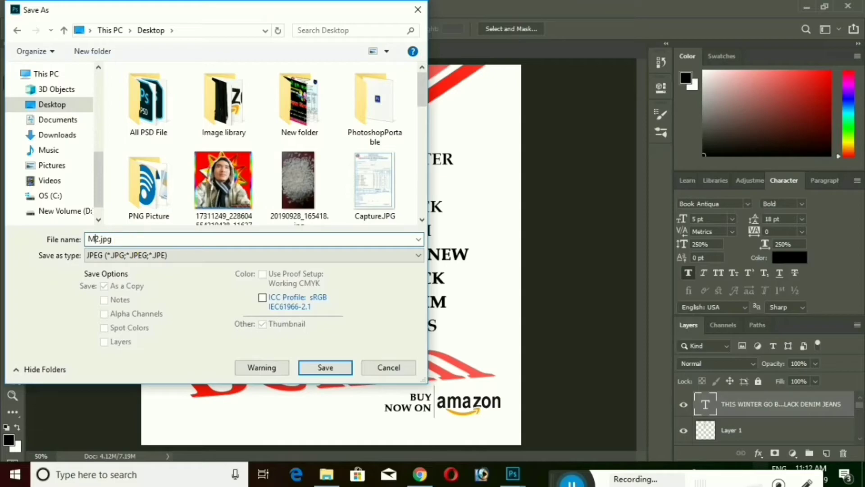
{"action": "type", "text": "anner"}
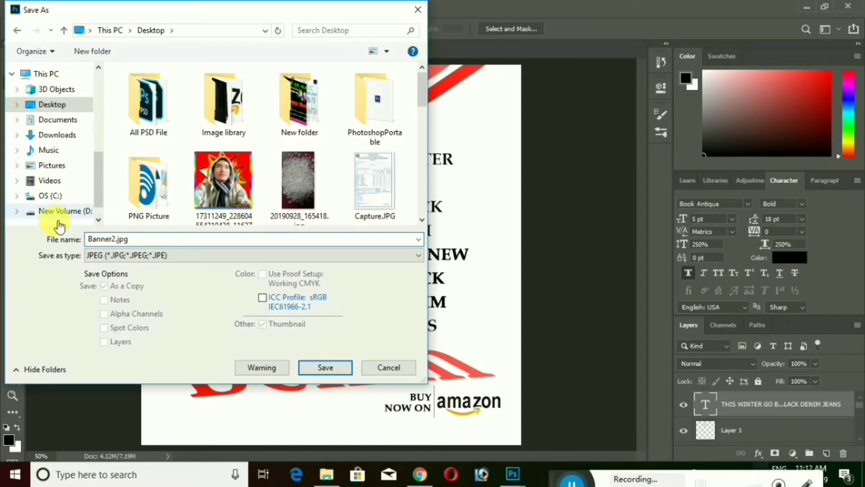
{"action": "key", "text": "Return"}
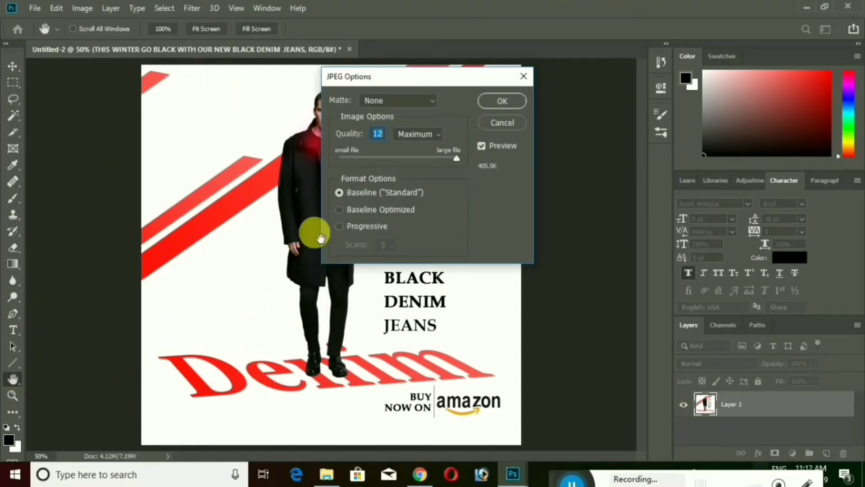
{"action": "left_click", "coordinate": [494, 100]}
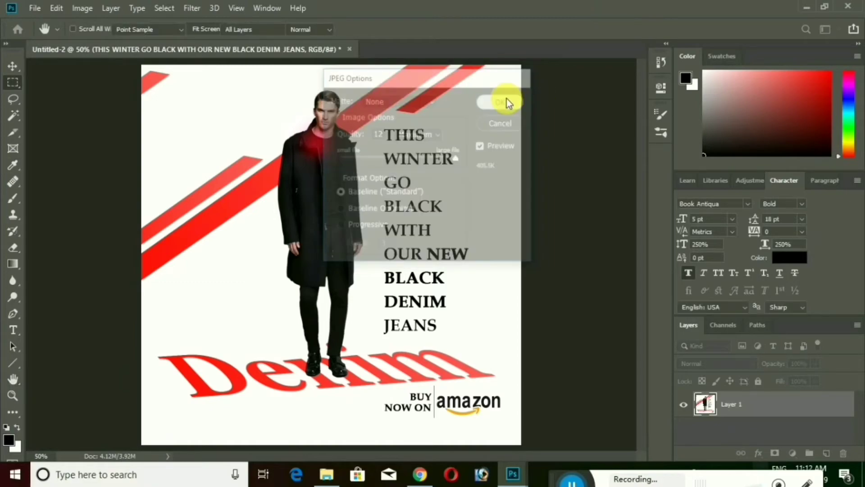
Switch to the desktop, refresh it and open Banner2.jpg in Photos to check the exported poster, closing the viewer when done
{"action": "left_click", "coordinate": [809, 9]}
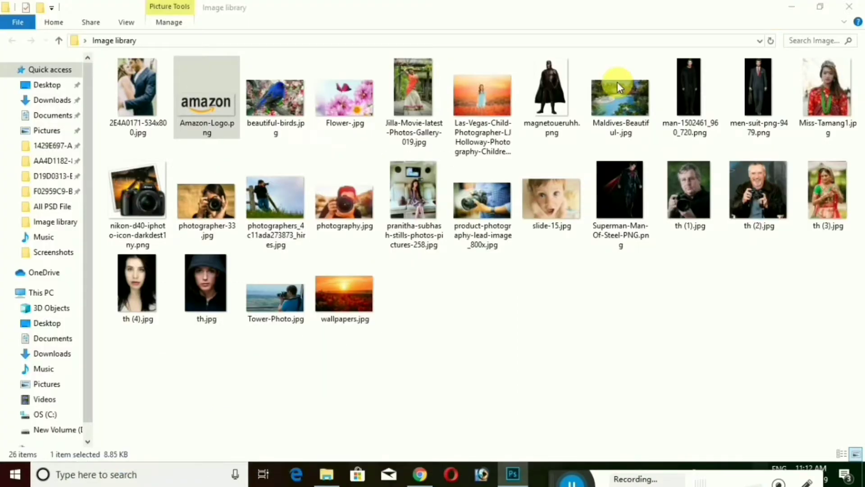
{"action": "left_click", "coordinate": [816, 9]}
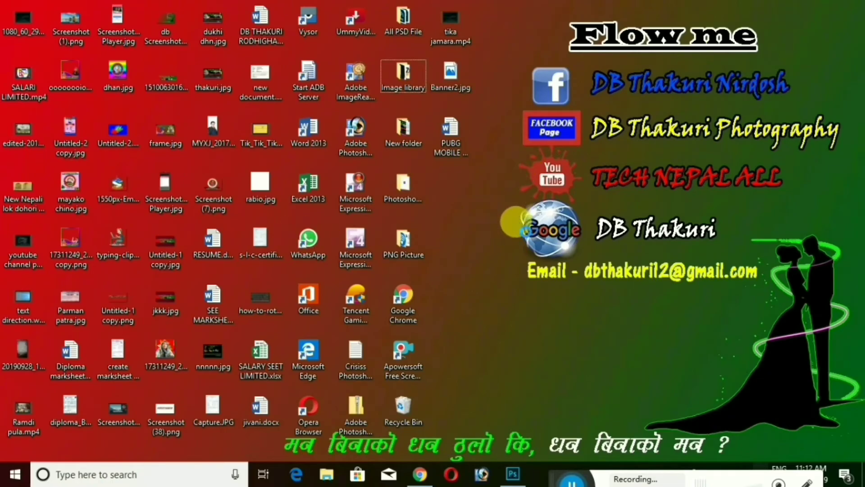
{"action": "right_click", "coordinate": [515, 222]}
{"action": "left_click", "coordinate": [526, 246]}
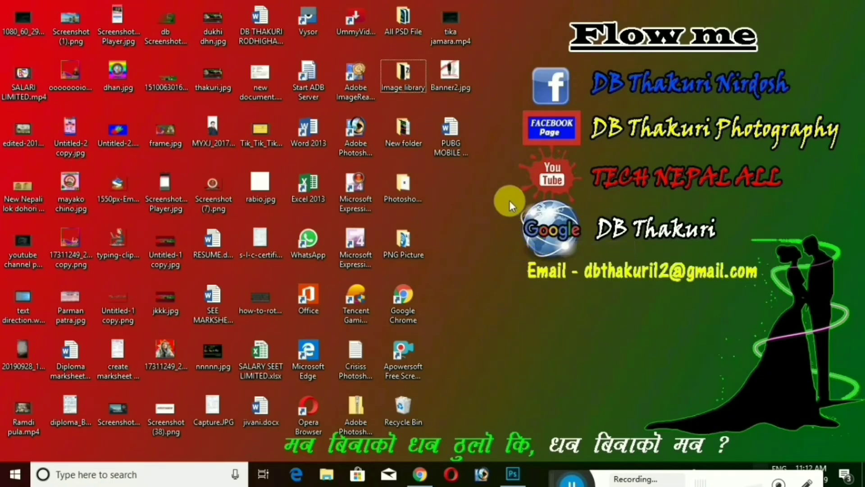
{"action": "right_click", "coordinate": [505, 196]}
{"action": "left_click", "coordinate": [535, 233]}
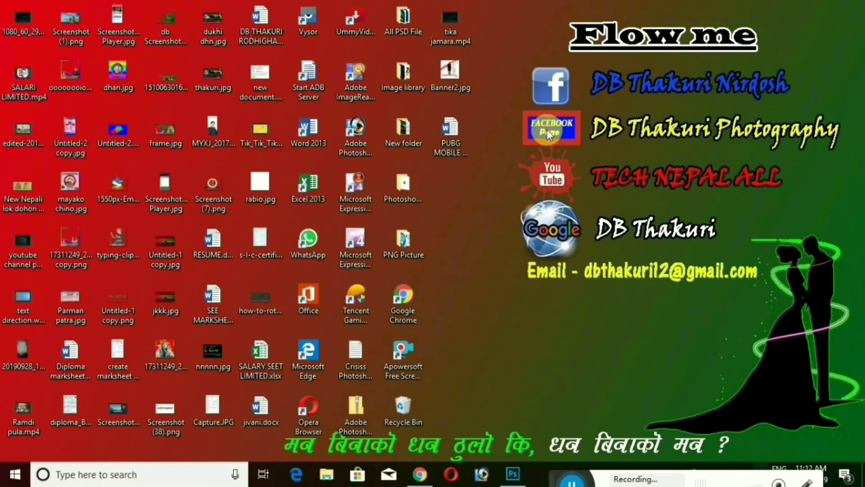
{"action": "double_click", "coordinate": [457, 74]}
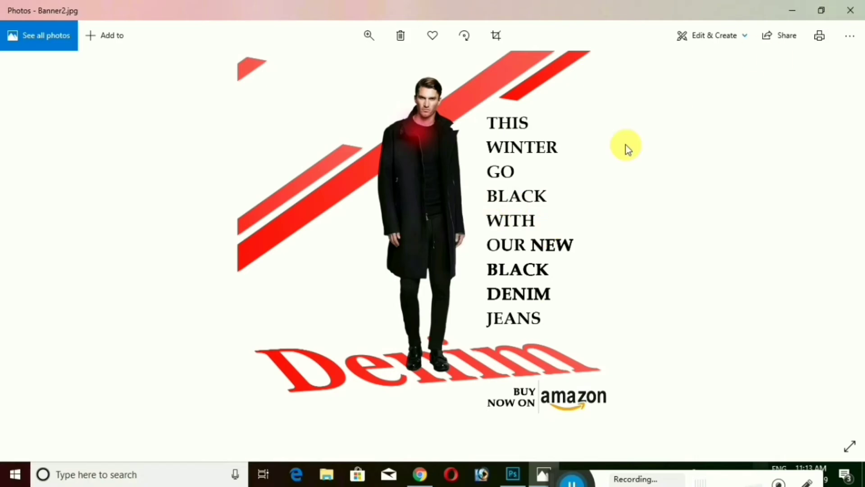
{"action": "key", "text": "alt+F4"}
{"action": "right_click", "coordinate": [503, 217]}
{"action": "left_click", "coordinate": [535, 255]}
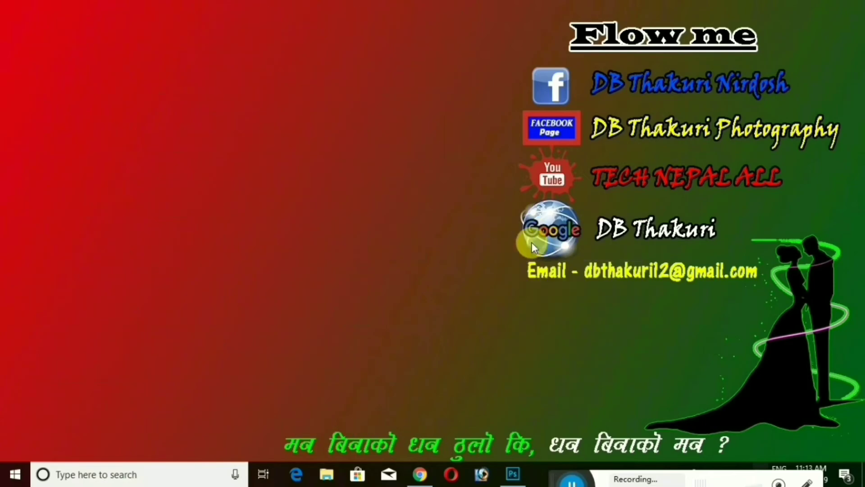
{"action": "right_click", "coordinate": [495, 216]}
{"action": "left_click", "coordinate": [529, 255]}
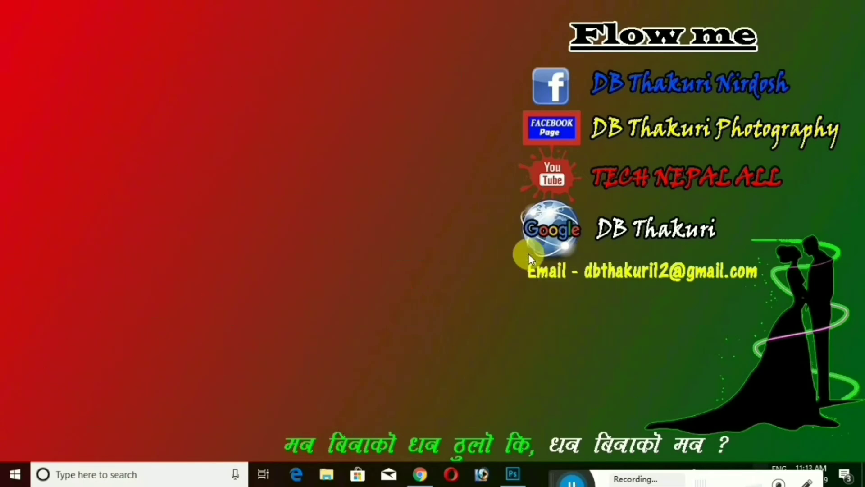